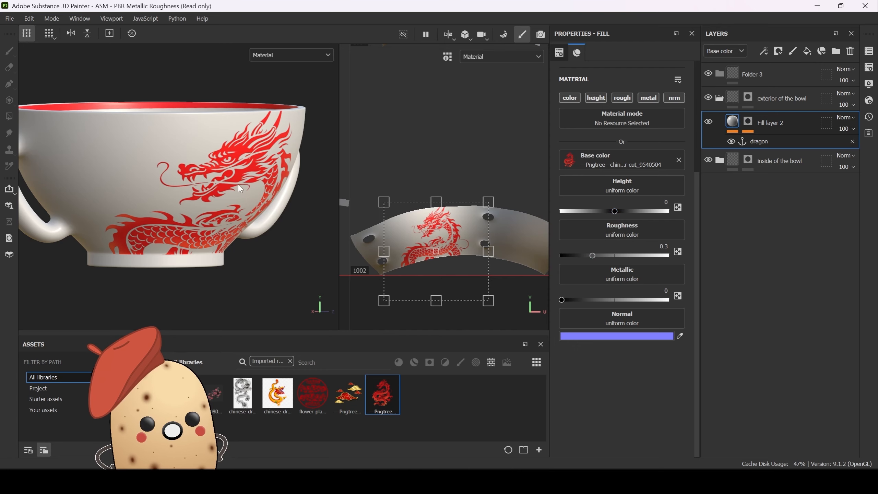
Step: Raise the height of the dragon fill layer to 0.9151 and inspect the relief on the bowl from several angles
scroll(182, 197, "up", 3)
left_click_drag(207, 193, 163, 174, "alt")
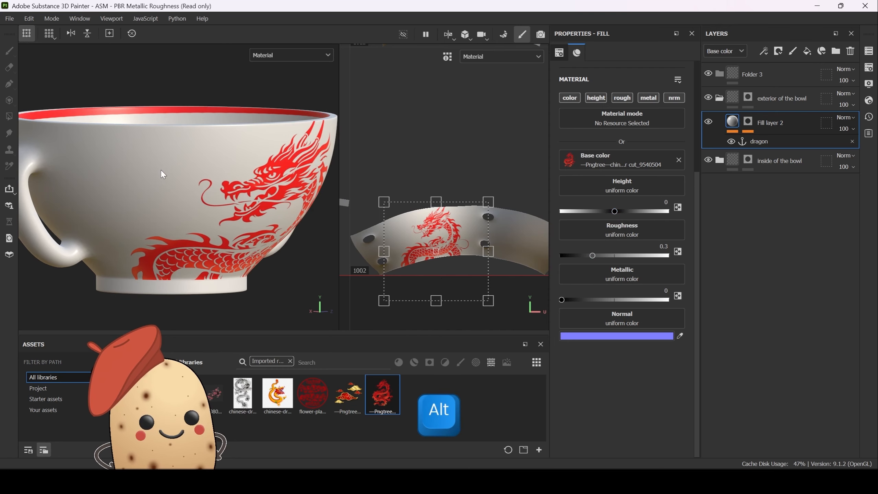
scroll(261, 173, "up", 6)
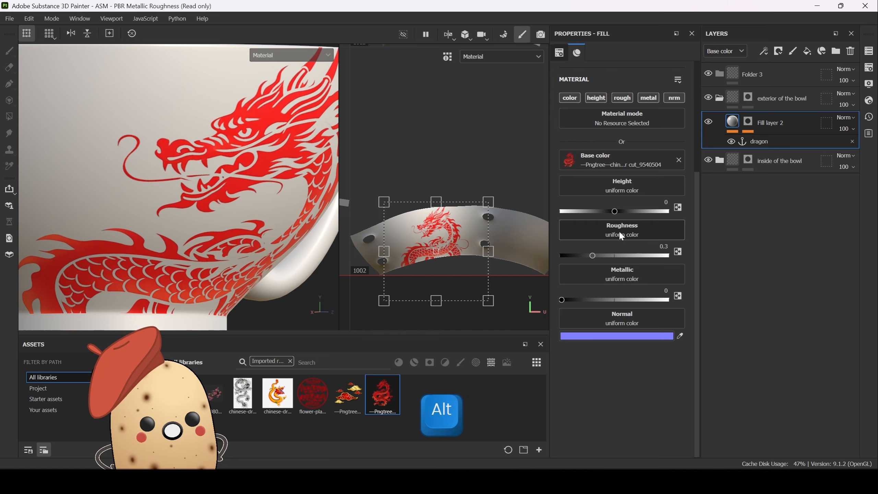
left_click_drag(614, 210, 656, 214, "alt")
scroll(235, 138, "down", 4)
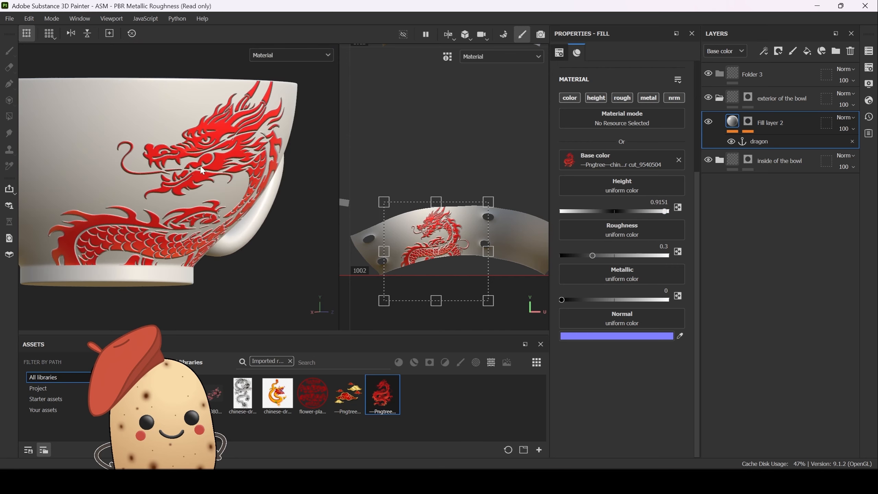
scroll(235, 139, "up", 6)
mouse_move(177, 156)
right_mouse_down("shift")
mouse_move(215, 156)
mouse_move(173, 154)
mouse_move(189, 151)
right_mouse_up("shift")
scroll(189, 150, "down", 1)
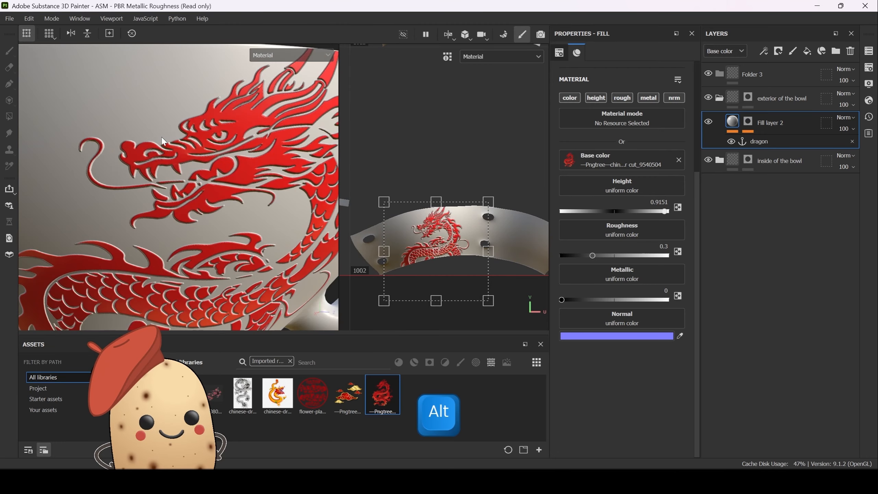
left_click_drag(162, 137, 193, 135, "alt")
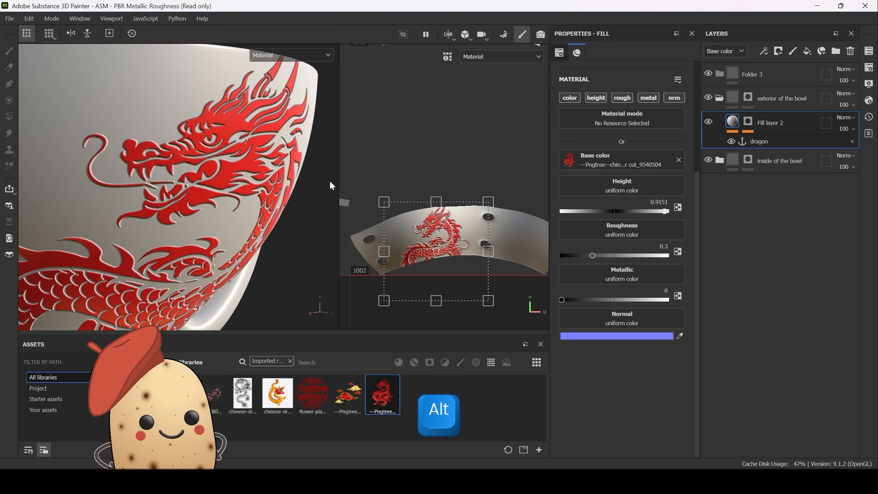
Step: Set the dragon fill layer's metallic value to 1 and inspect the design around the bowl
left_click_drag(563, 299, 671, 300)
scroll(228, 171, "down", 3)
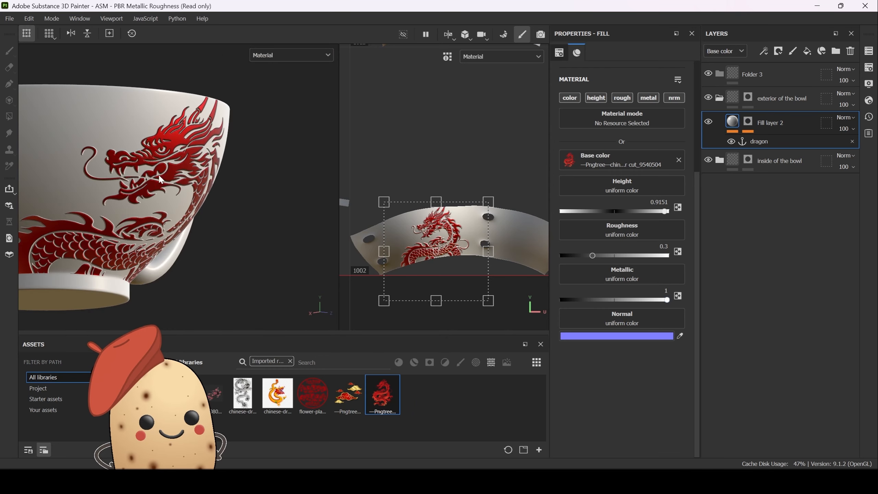
left_click_drag(228, 171, 177, 176, "alt")
scroll(177, 177, "up", 1)
right_click_drag(177, 180, 226, 183, "shift")
scroll(225, 180, "down", 2)
left_click_drag(225, 180, 223, 186, "alt")
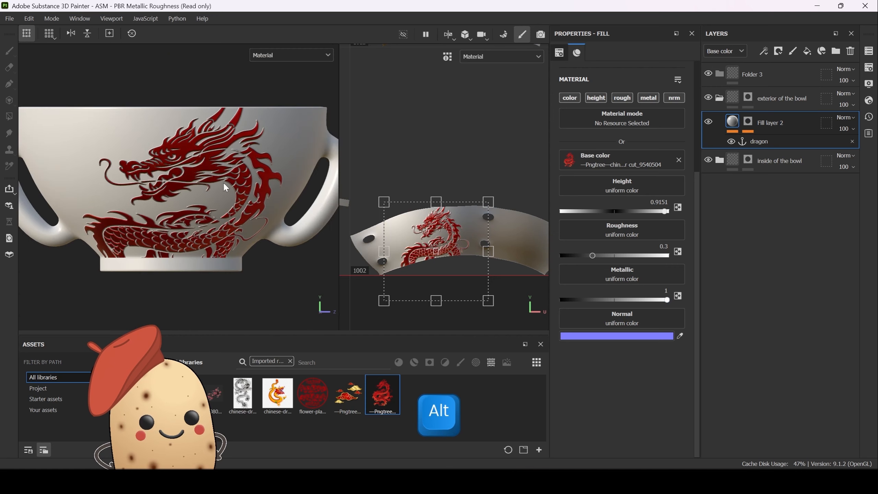
scroll(223, 186, "up", 2)
middle_click_drag(155, 154, 200, 175, "alt")
left_click_drag(199, 179, 212, 191, "alt")
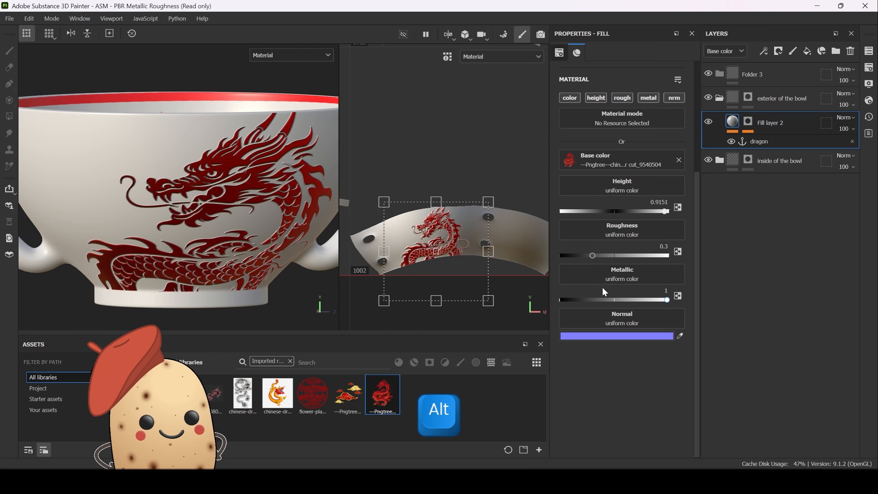
Step: Undo the dragon fill layer's metallic and height changes, including a repeated trial increase of the height
key("ctrl+z")
key("ctrl+z")
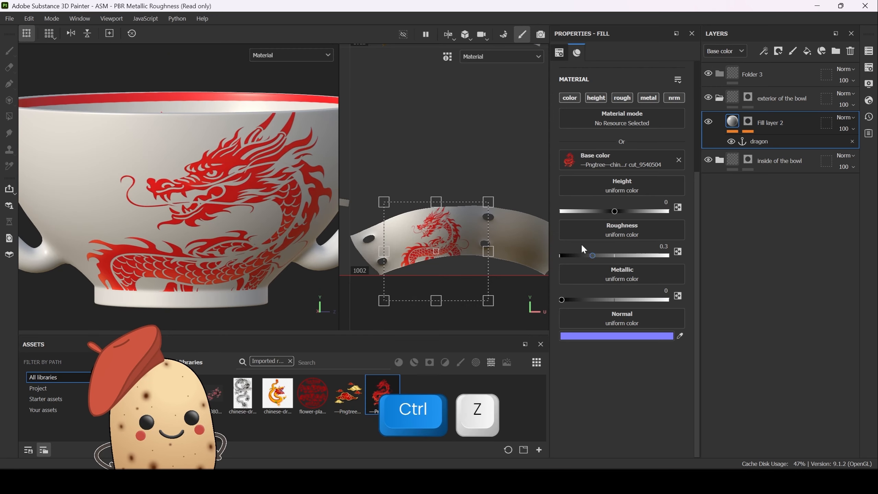
scroll(255, 195, "down", 3)
left_click_drag(256, 195, 191, 186, "alt")
right_click_drag(191, 185, 246, 183, "alt")
middle_click_drag(247, 182, 188, 180, "alt")
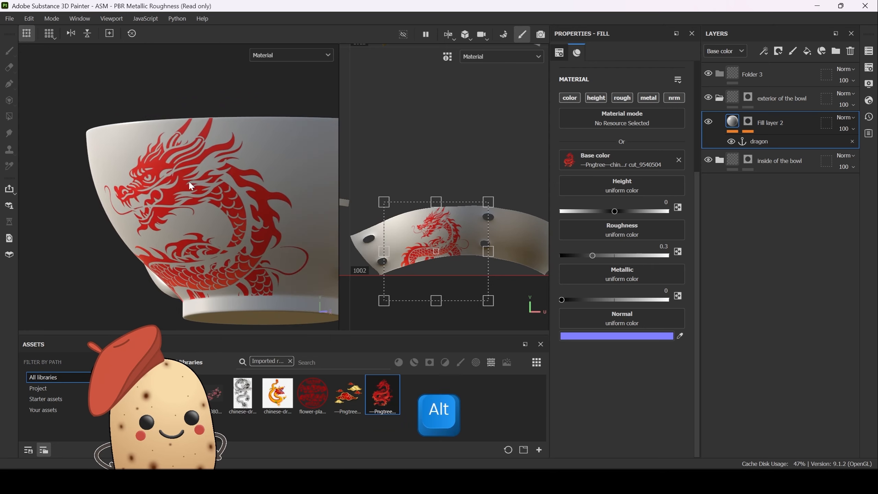
left_click_drag(188, 180, 178, 180, "alt")
right_click_drag(178, 180, 211, 180, "alt")
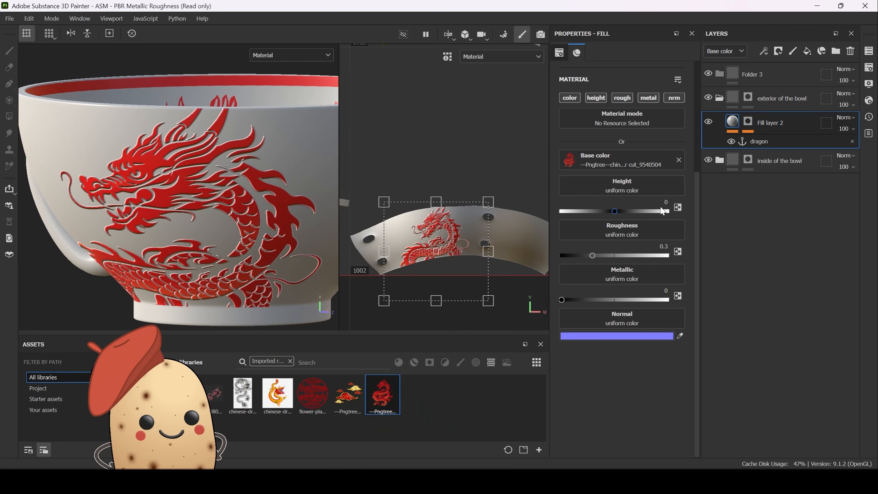
key("ctrl+z")
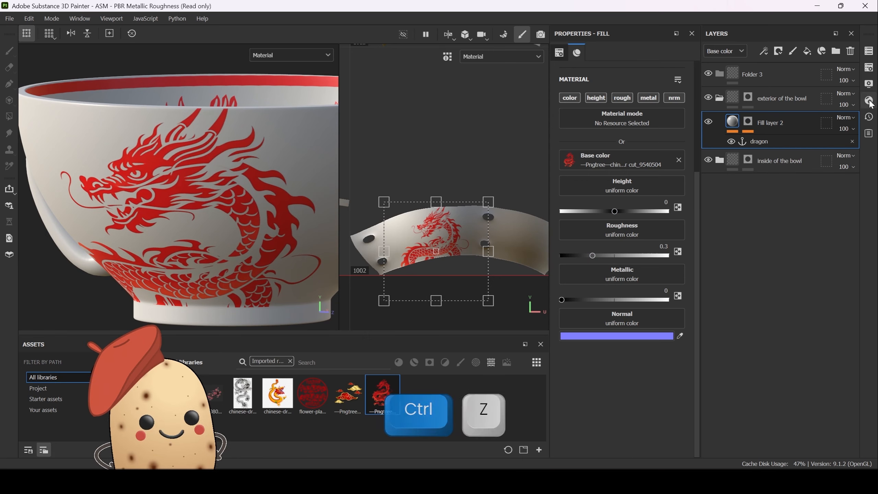
Step: In the shader's displacement and tessellation settings, set the displacement scale to 0.5 and the subdivision count to 13.55
left_click(869, 100)
scroll(773, 202, "down", 10)
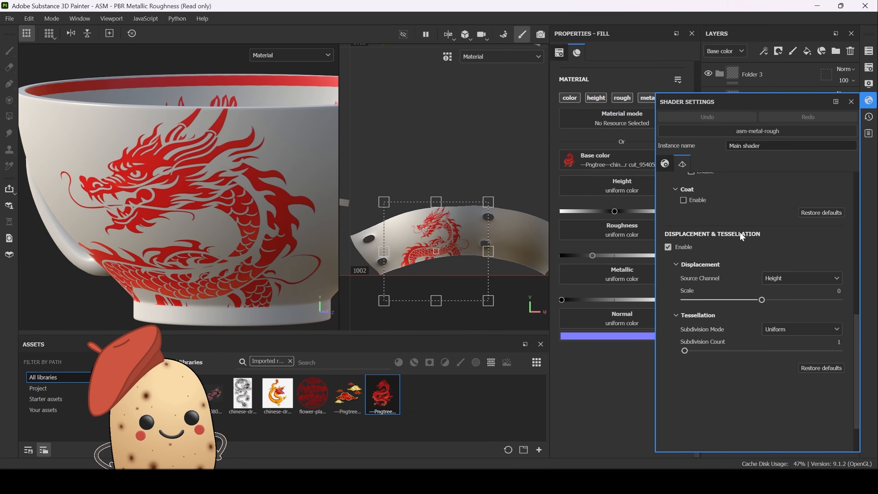
scroll(728, 237, "up", 2)
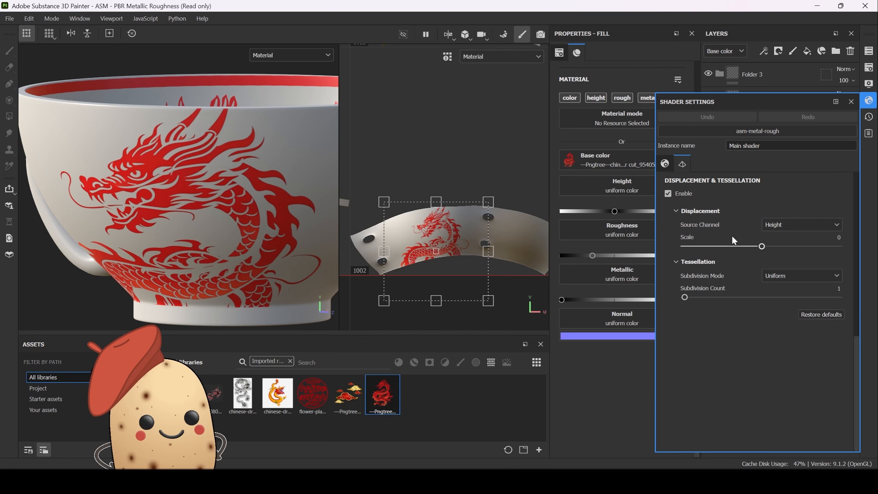
scroll(732, 242, "down", 2)
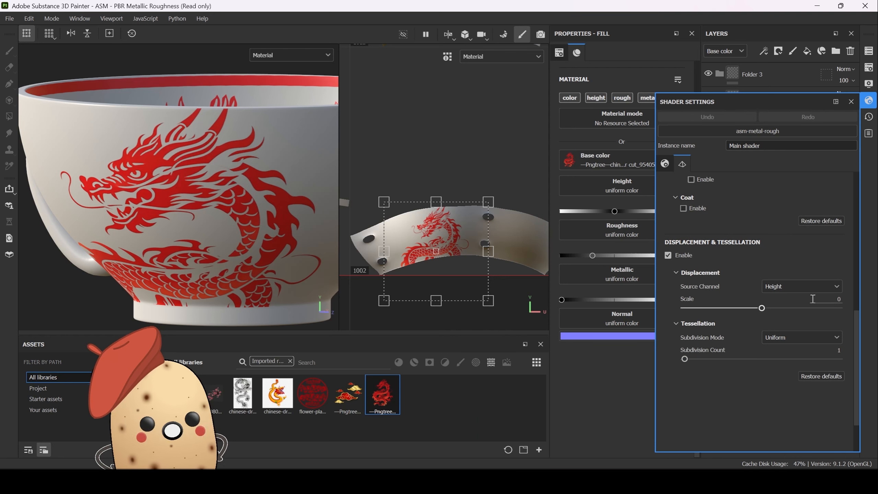
left_click(838, 298)
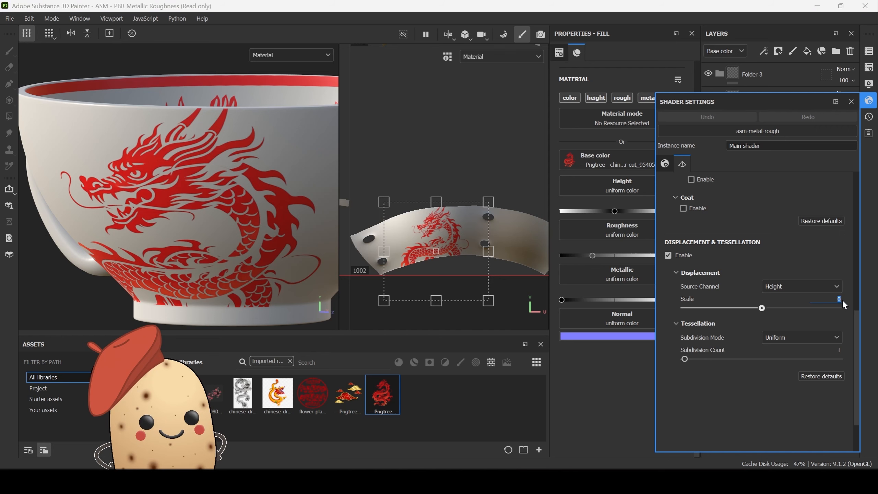
type("0.5")
key("Return")
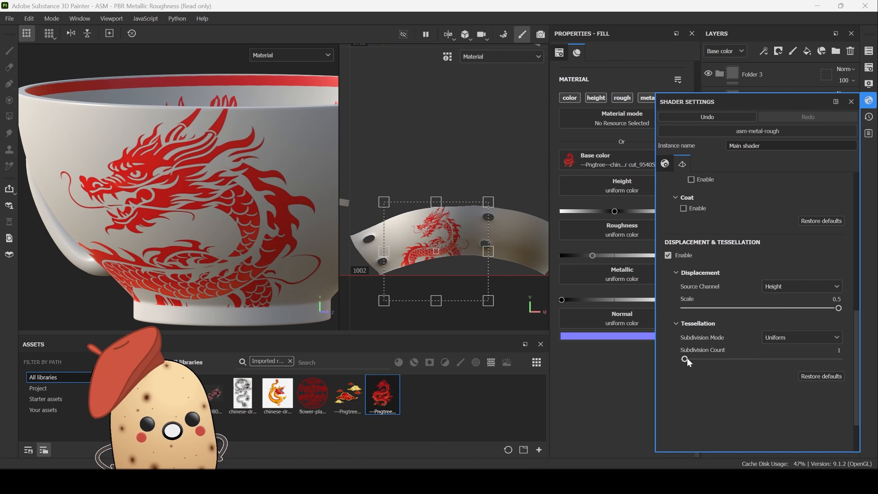
left_click_drag(685, 359, 747, 359)
left_click(851, 102)
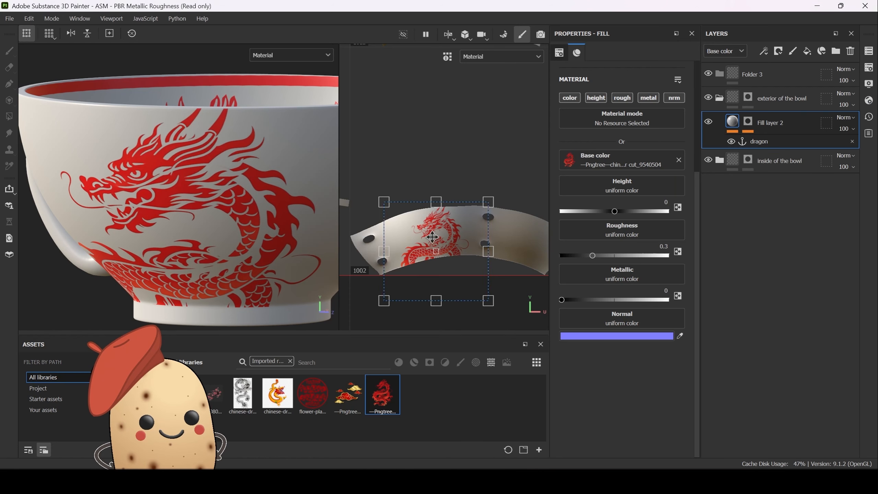
Step: Raise the dragon fill layer's height to 0.2642 and view the displaced dragon from the side
scroll(256, 211, "up", 3)
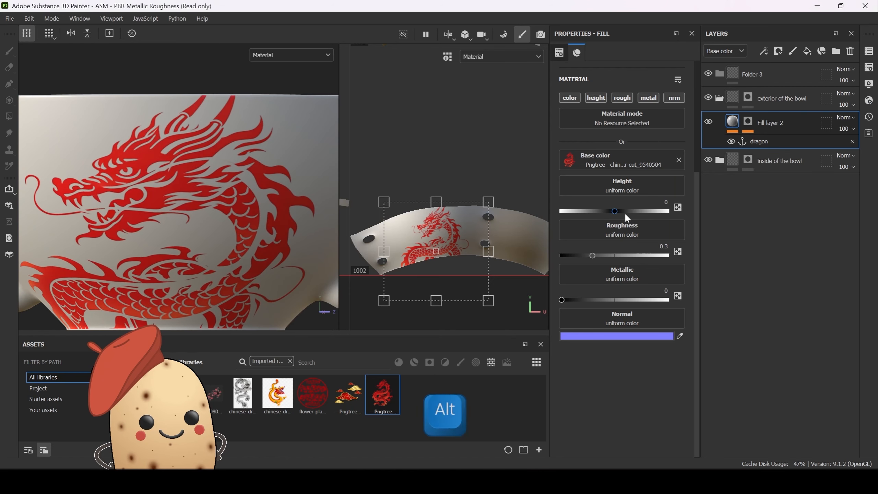
left_click_drag(617, 211, 629, 210)
left_click_drag(285, 165, 200, 217, "alt")
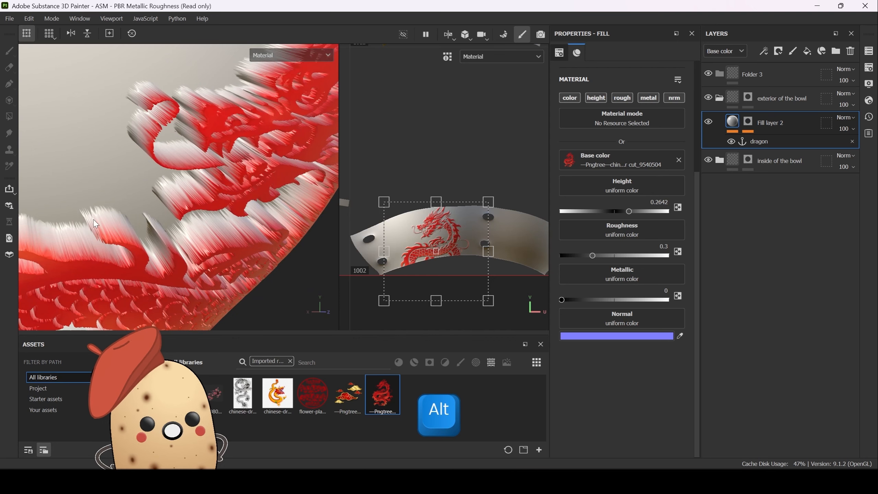
Step: Try a tessellation subdivision count of 32 on the displaced dragon, and reduce it to 10.12
left_click(869, 101)
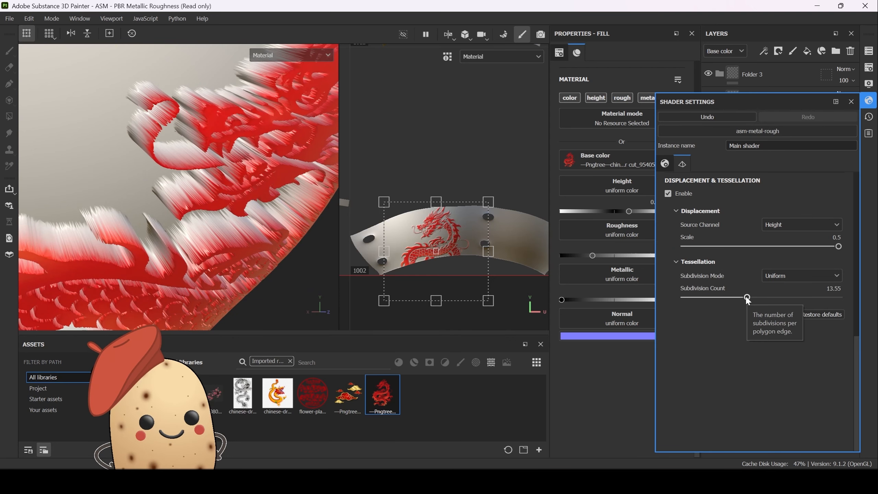
left_click_drag(746, 298, 797, 297)
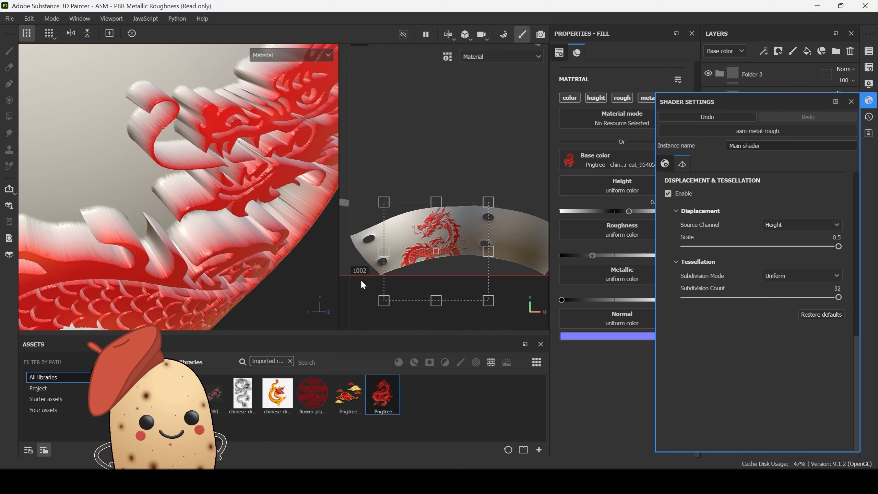
left_click_drag(321, 255, 242, 163, "alt")
scroll(242, 163, "up", 3)
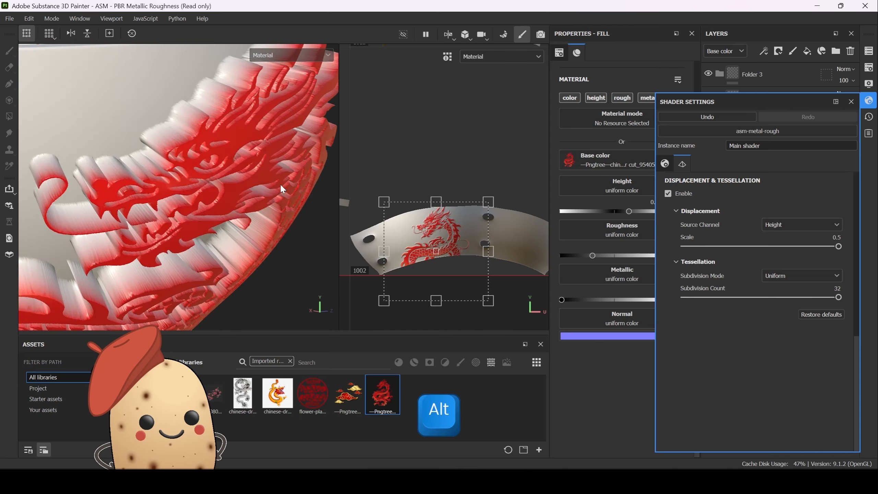
scroll(280, 187, "down", 2)
left_click_drag(790, 297, 729, 296)
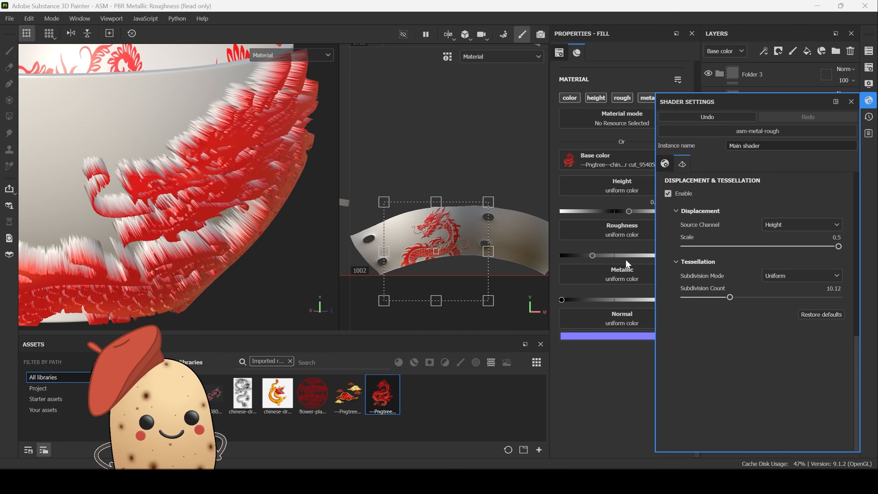
left_click(851, 102)
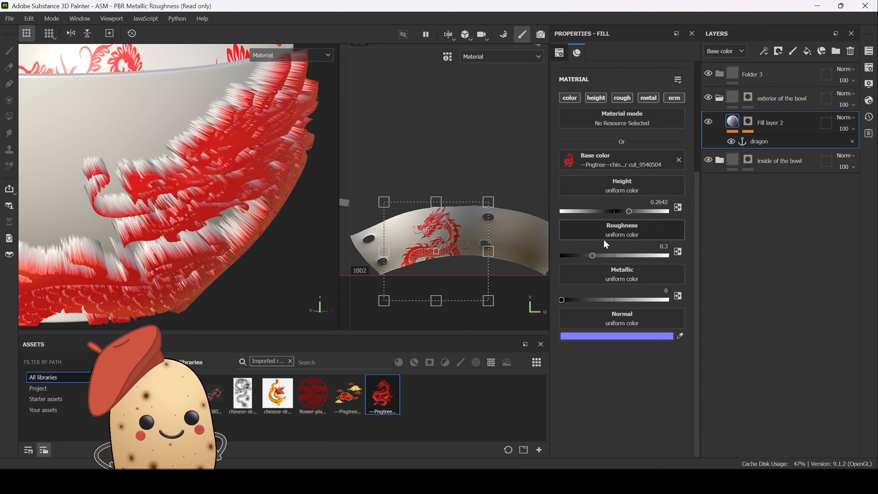
Step: Reduce the dragon fill layer's height for a subtle relief, trying 0.001 before raising it to about 0.0094
left_click_drag(628, 211, 618, 216)
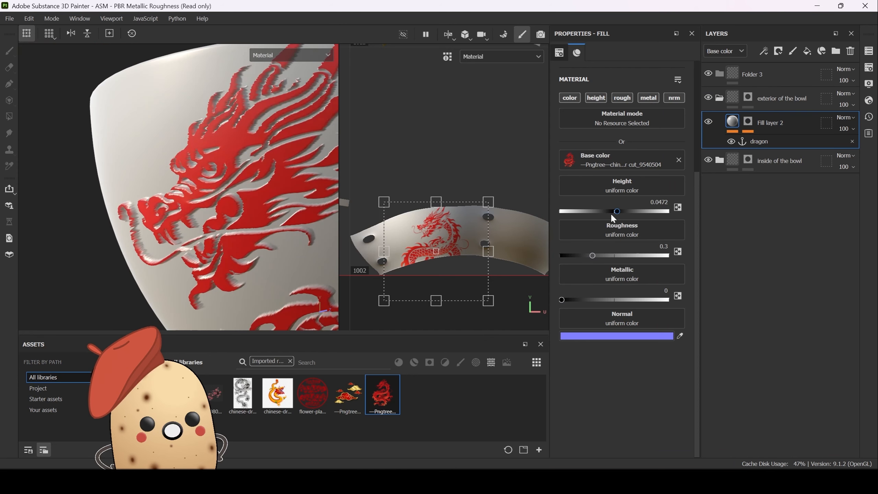
left_click_drag(617, 214, 667, 200)
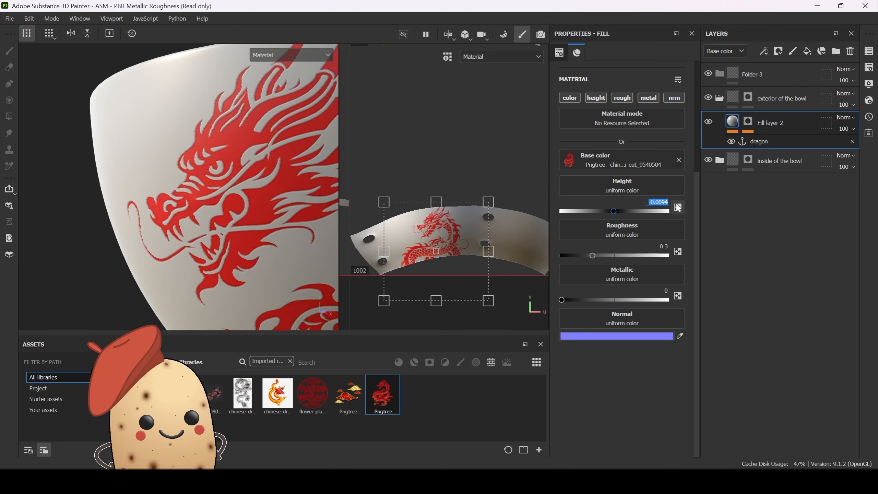
type("0.00")
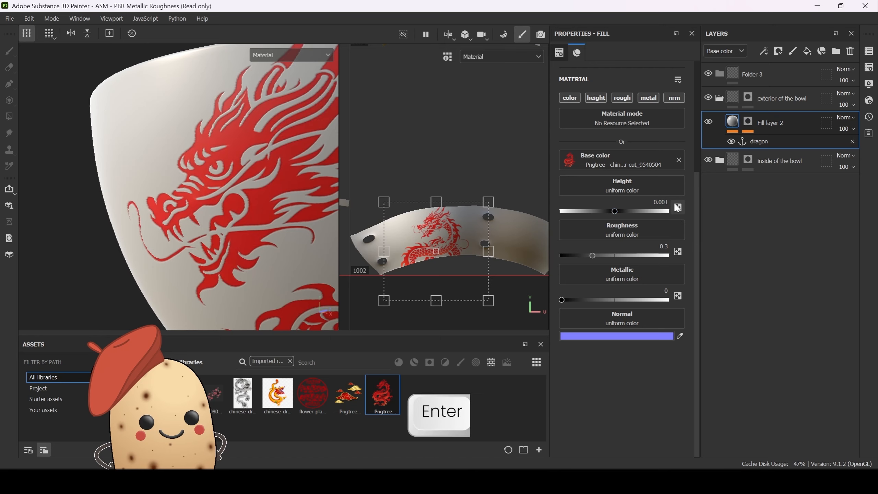
mouse_move(262, 156)
left_mouse_down("alt")
mouse_move(290, 162)
mouse_move(302, 204)
mouse_move(376, 172)
mouse_move(266, 163)
left_mouse_up("alt")
right_click_drag(266, 163, 272, 157, "alt")
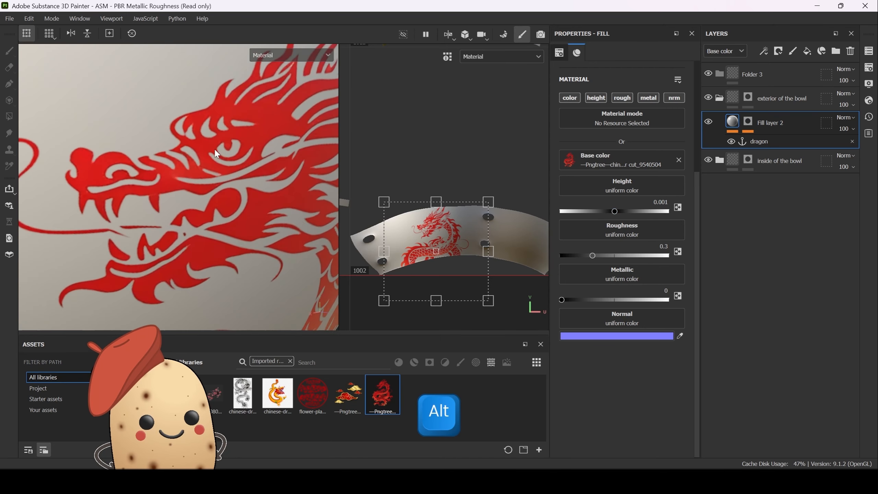
left_click_drag(272, 157, 157, 161, "alt")
right_click_drag(157, 161, 225, 188, "shift")
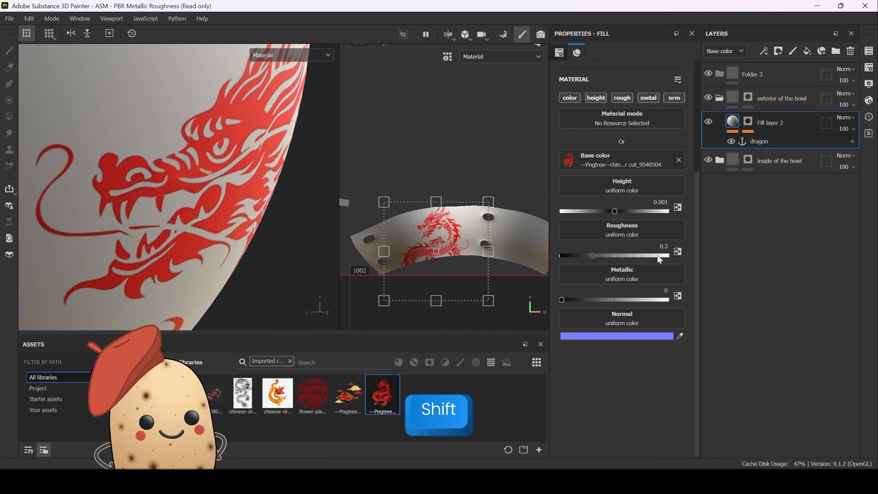
left_click_drag(615, 211, 615, 210)
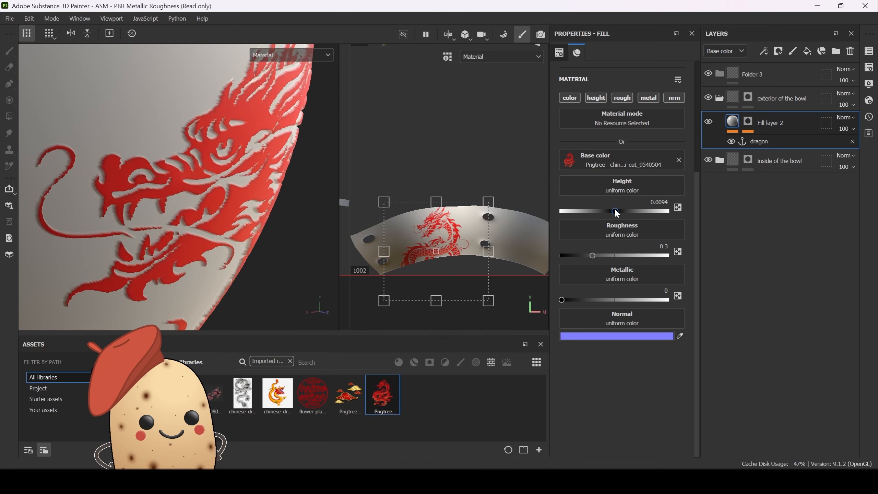
left_click_drag(615, 210, 615, 211)
Step: Raise the shader's tessellation subdivision count to 26.51 and inspect the dragon relief on the bowl
left_click(868, 100)
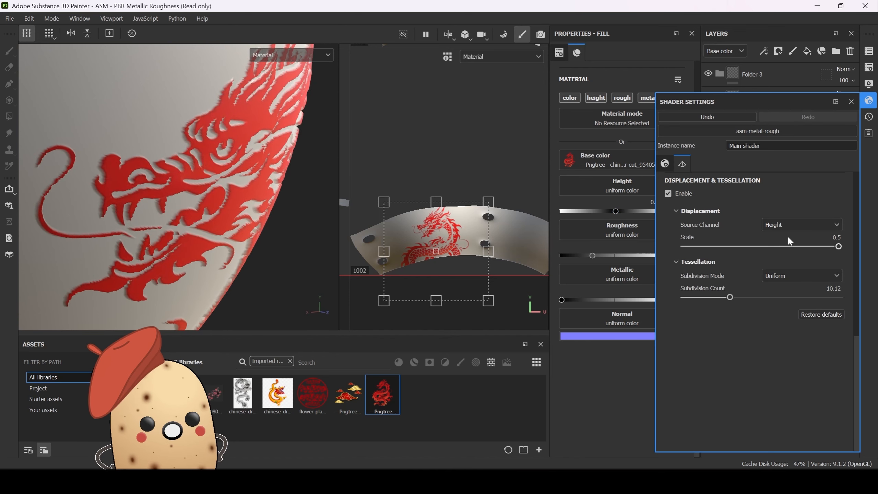
left_click_drag(731, 298, 748, 296)
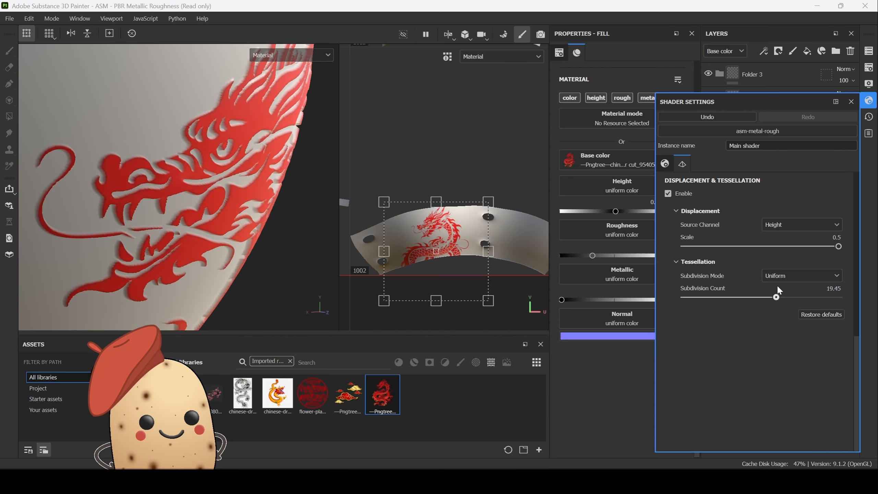
left_click_drag(812, 277, 809, 276)
scroll(235, 156, "down", 3)
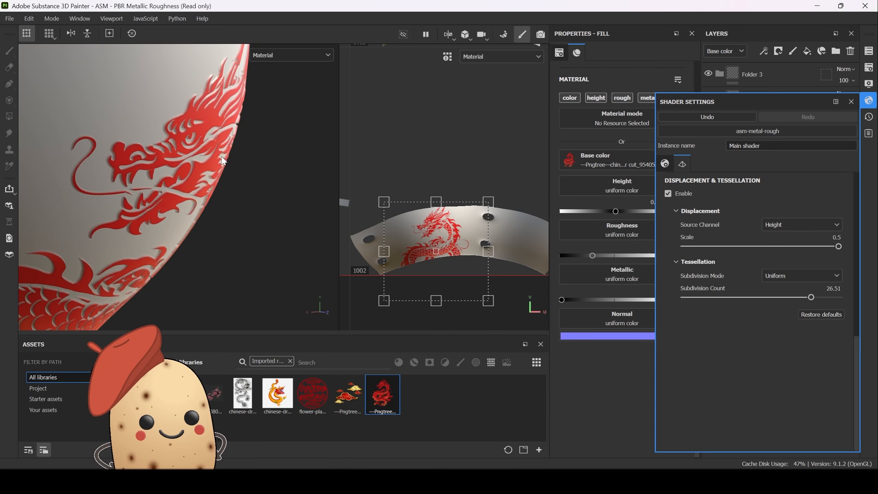
left_click_drag(224, 159, 187, 148, "alt")
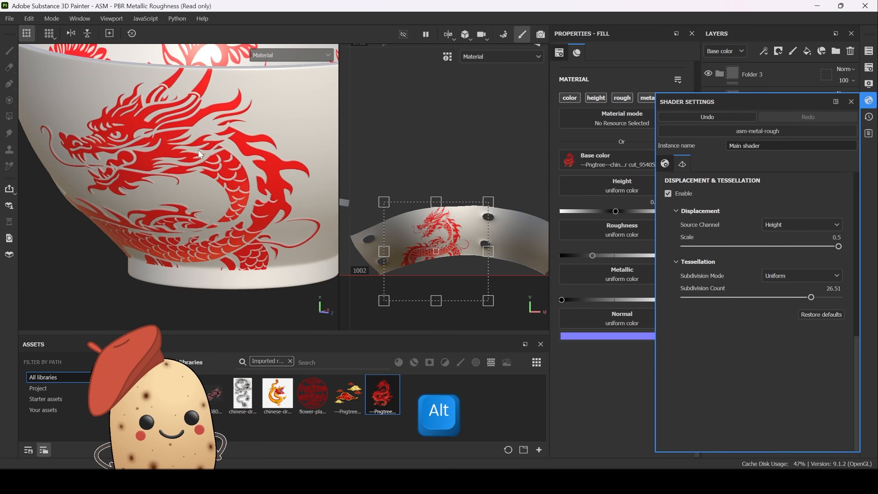
Step: Close the shader settings, lower the dragon fill layer's roughness to 0.0708, and check its gloss under rotated lighting
right_click_drag(187, 148, 207, 150, "shift")
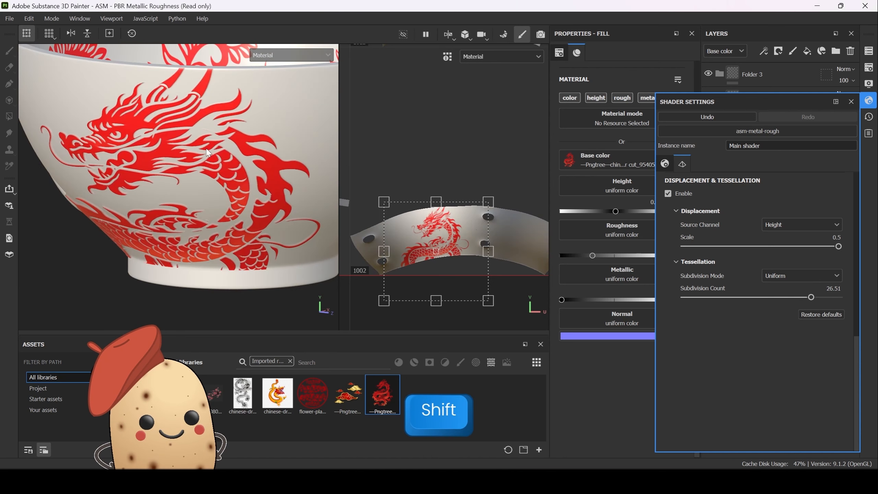
left_click(850, 101)
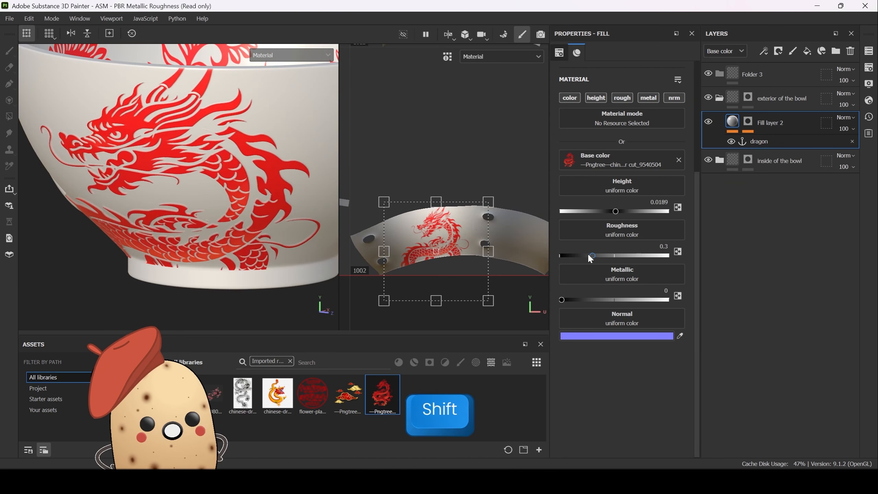
left_click_drag(592, 255, 567, 255)
scroll(220, 165, "down", 2)
left_click_drag(176, 170, 204, 133, "alt")
right_click_drag(187, 159, 207, 163, "shift")
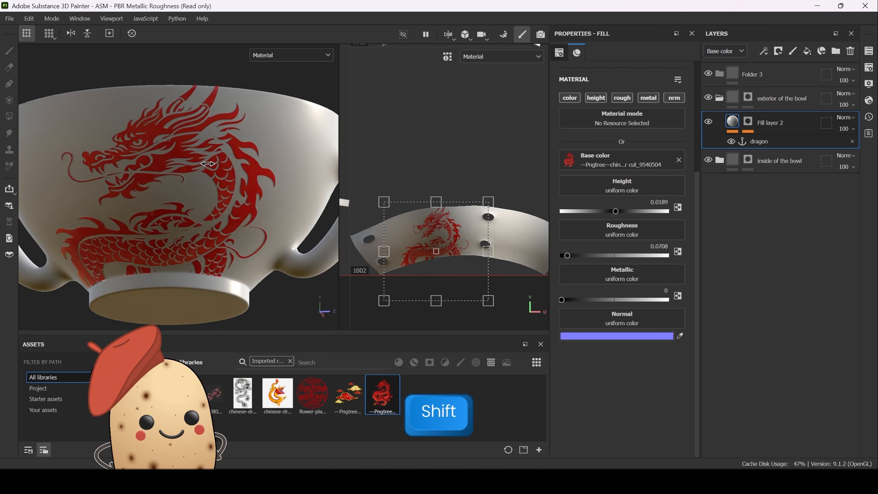
left_click_drag(208, 163, 221, 208, "alt")
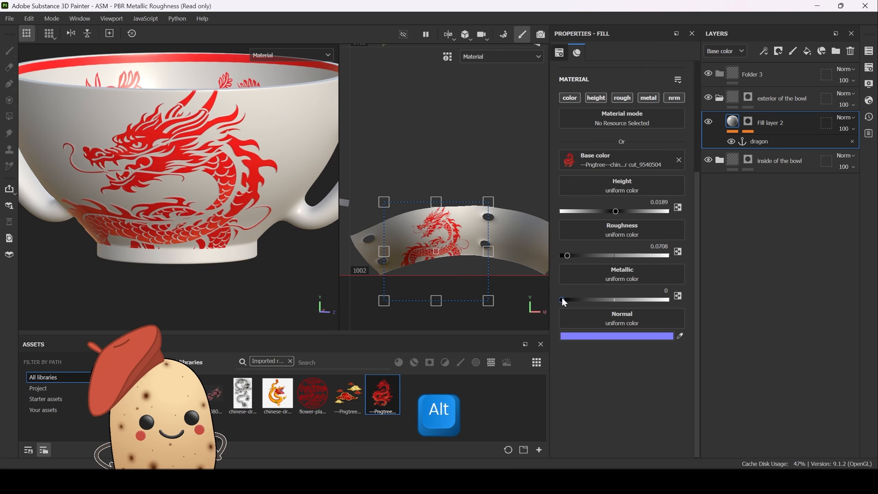
Step: Raise the dragon fill layer's metallic value to 0.4104 and check the reflections on the bowl
left_click_drag(562, 300, 604, 299)
scroll(192, 169, "up", 2)
right_click_drag(181, 156, 209, 159, "shift")
scroll(210, 159, "down", 3)
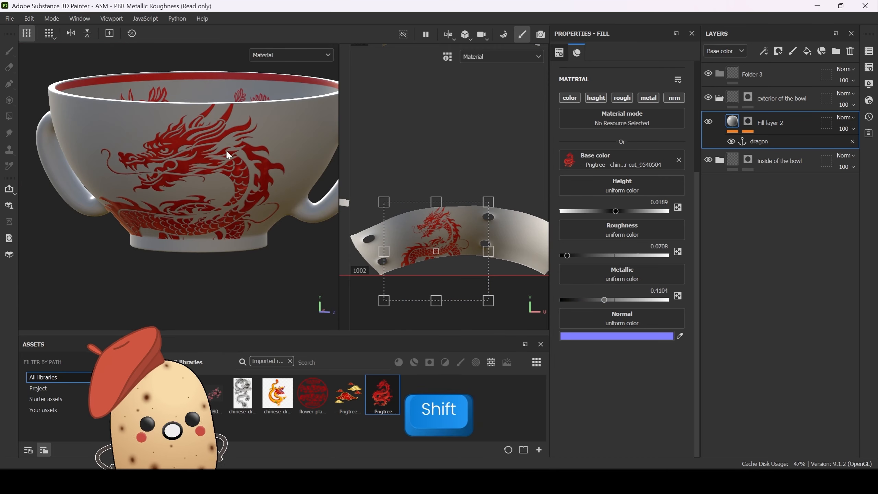
left_click_drag(210, 159, 225, 218, "alt")
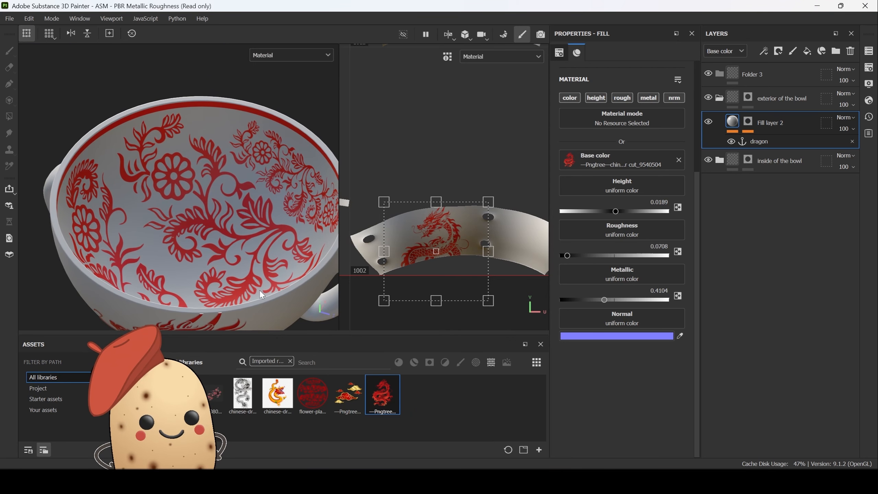
Step: Set the floral fill layer in the inside of the bowl folder to roughness 0.1698 and metallic 0.0991
left_click(776, 167)
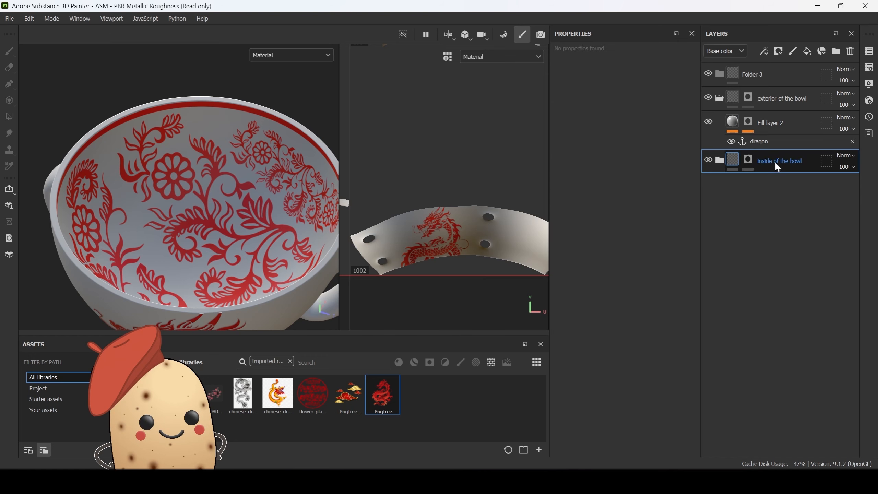
left_click(733, 159)
left_click(744, 164)
left_click(720, 160)
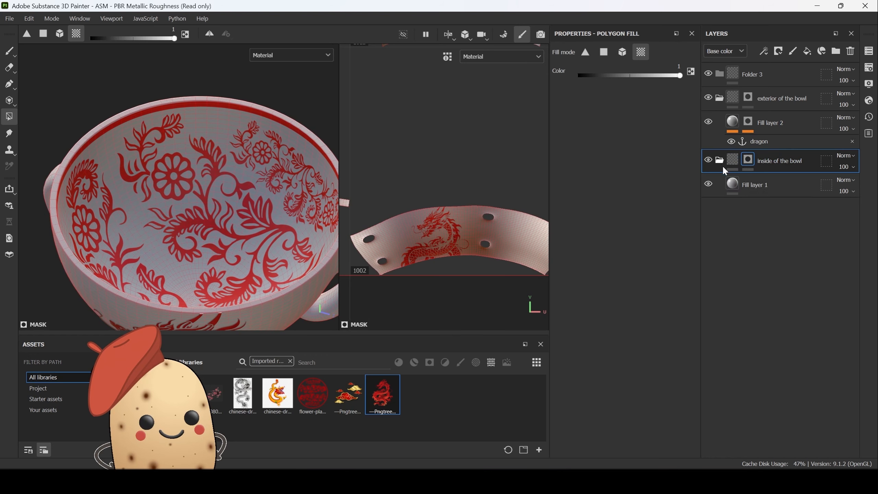
left_click(730, 186)
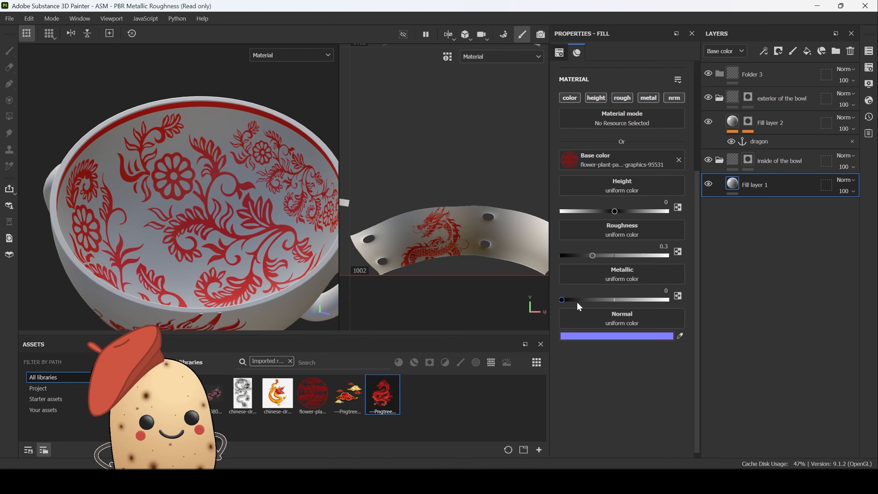
left_click_drag(562, 300, 592, 299)
left_click_drag(589, 256, 577, 258)
left_click_drag(592, 300, 570, 299)
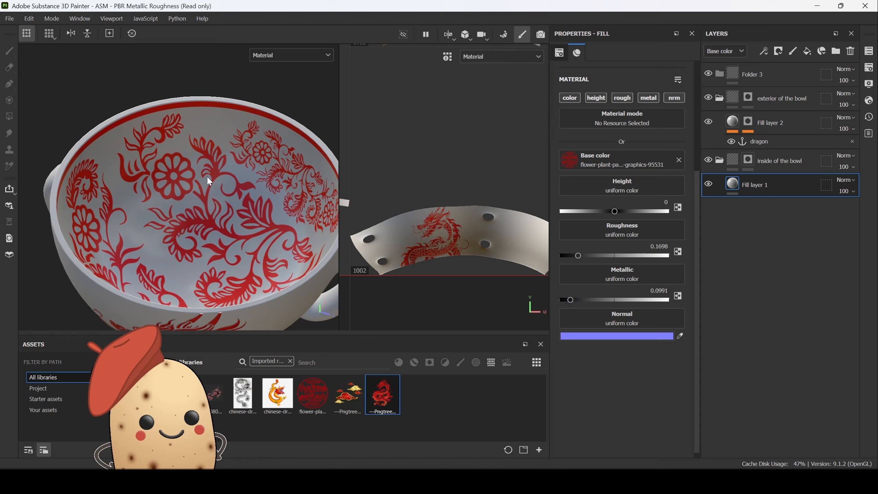
right_click(240, 194)
right_click_drag(241, 145, 228, 207, "shift")
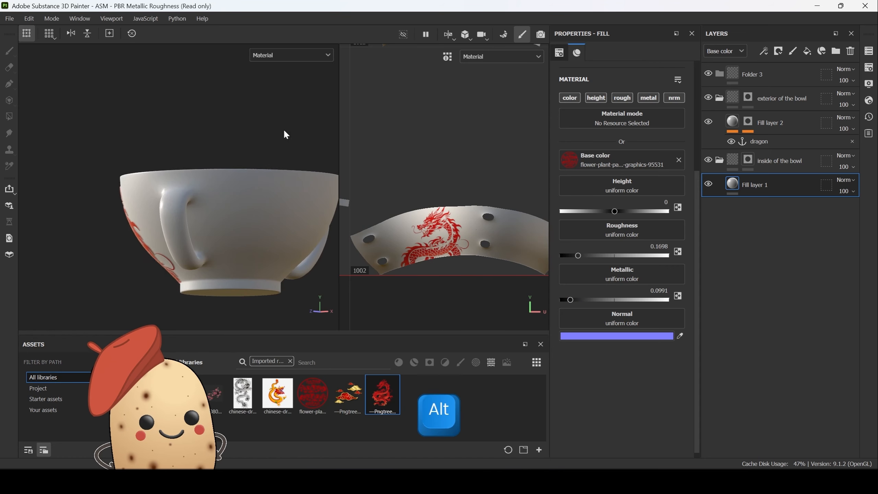
Step: Add a fill layer above Fill layer 1 and assign the red and gold cloud image as its base color
left_click_drag(283, 129, 260, 135, "alt")
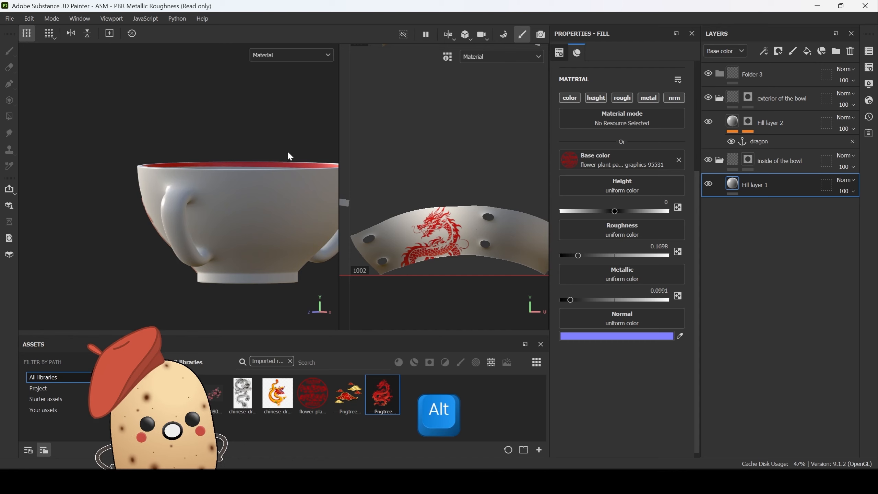
right_click_drag(287, 151, 256, 129, "alt")
left_click_drag(235, 138, 243, 130, "alt")
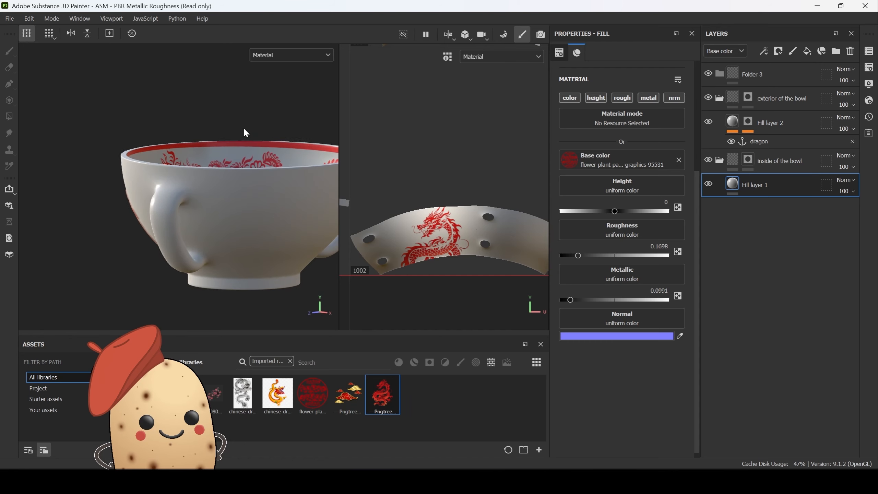
middle_click_drag(218, 128, 199, 132, "alt")
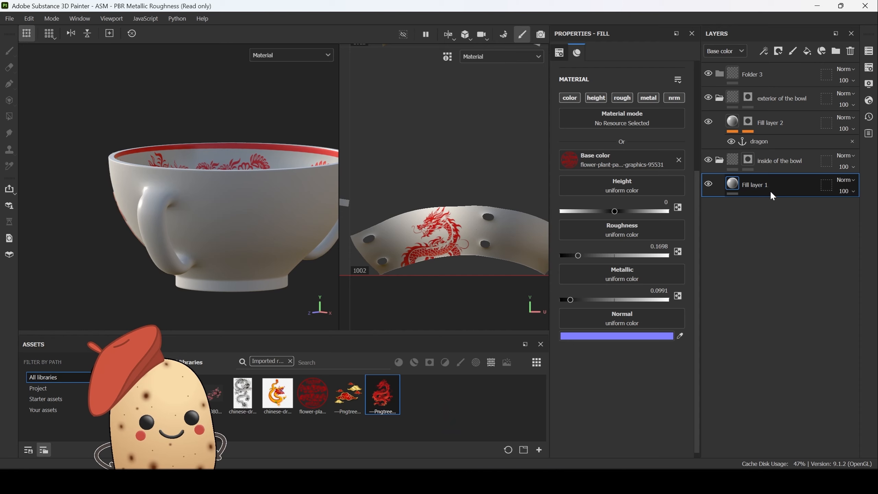
left_click(807, 52)
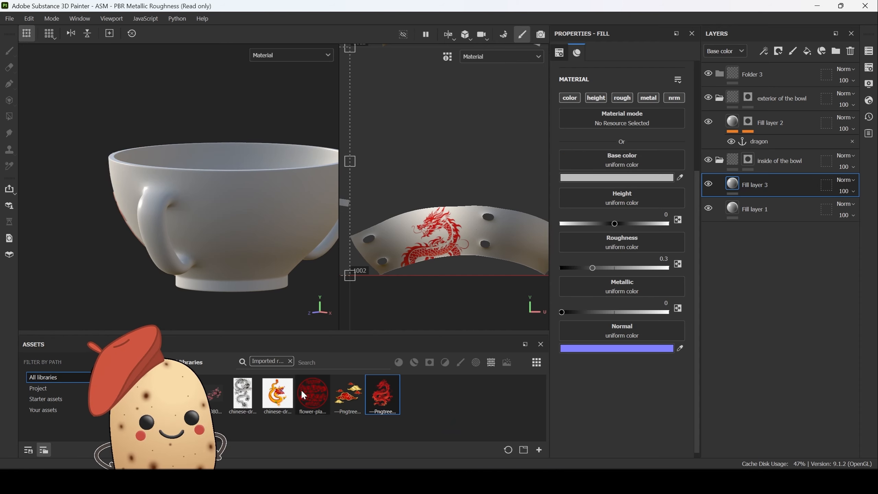
left_click_drag(345, 399, 618, 158)
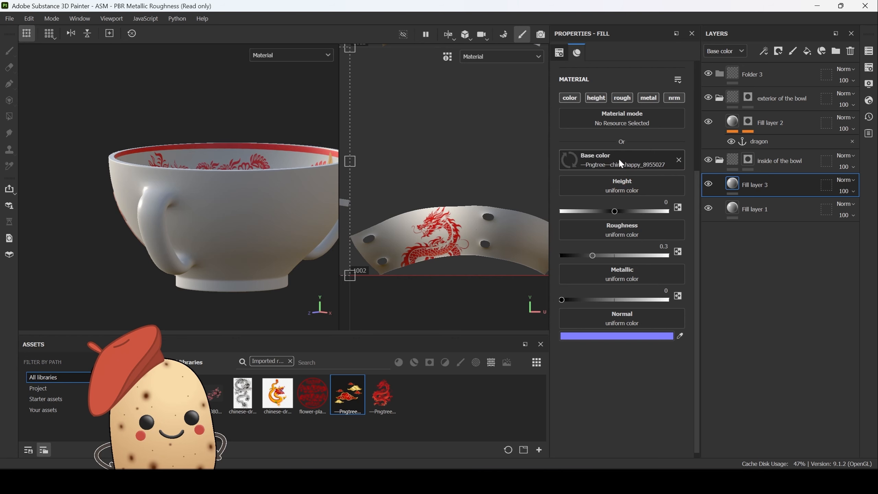
Step: Set the cloud layer's UV wrap to None and move its projection over UV tile 1002, offset about 0.978, -0.319
scroll(298, 205, "down", 2)
scroll(446, 166, "down", 5)
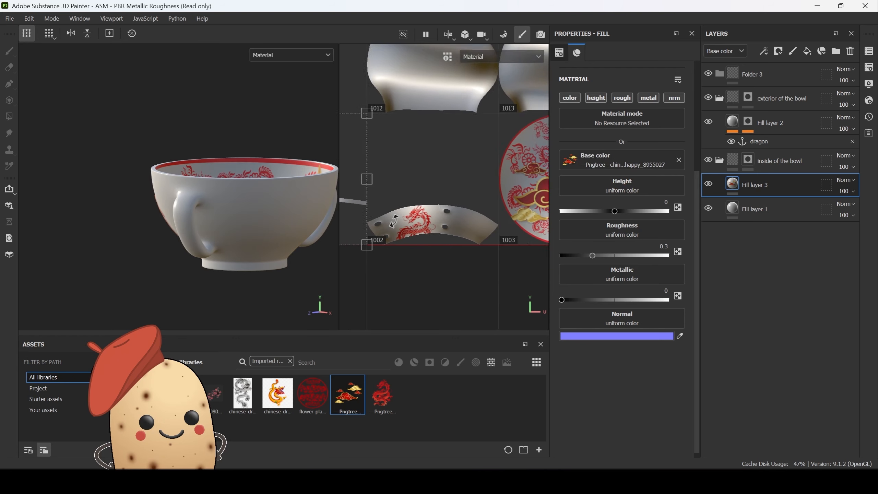
scroll(622, 131, "up", 2)
scroll(617, 130, "up", 3)
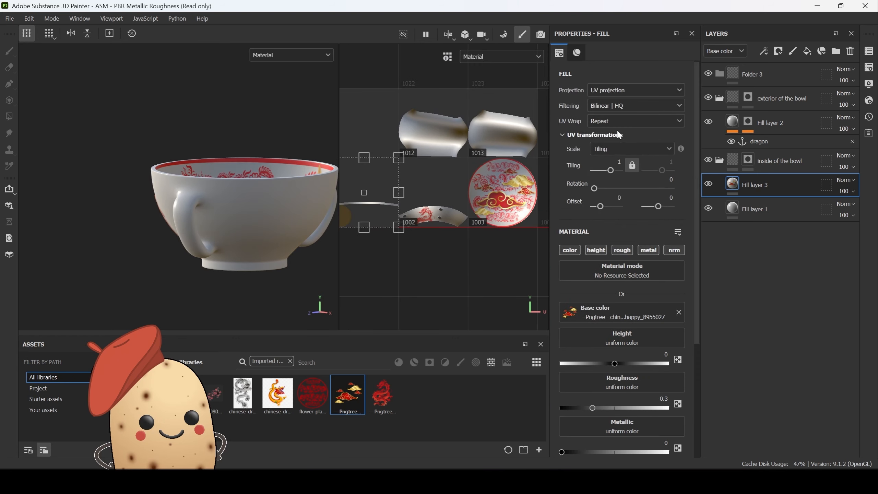
left_click(623, 134)
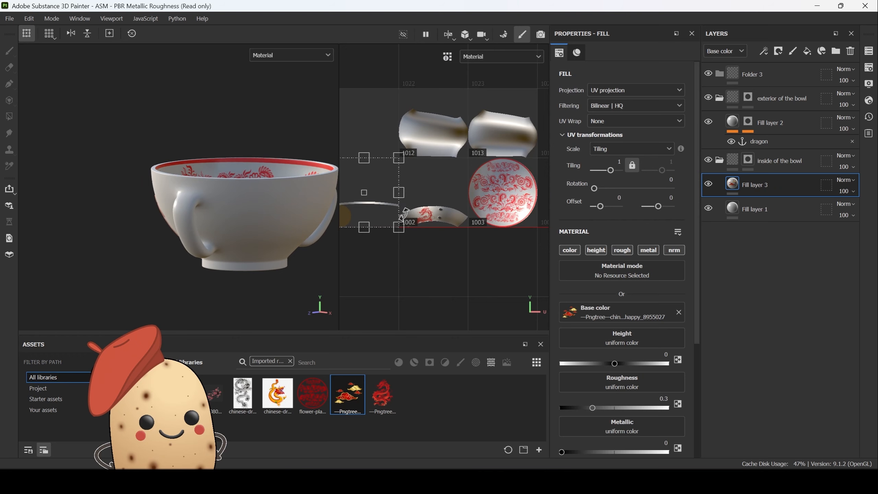
left_click_drag(427, 212, 440, 246, "shift")
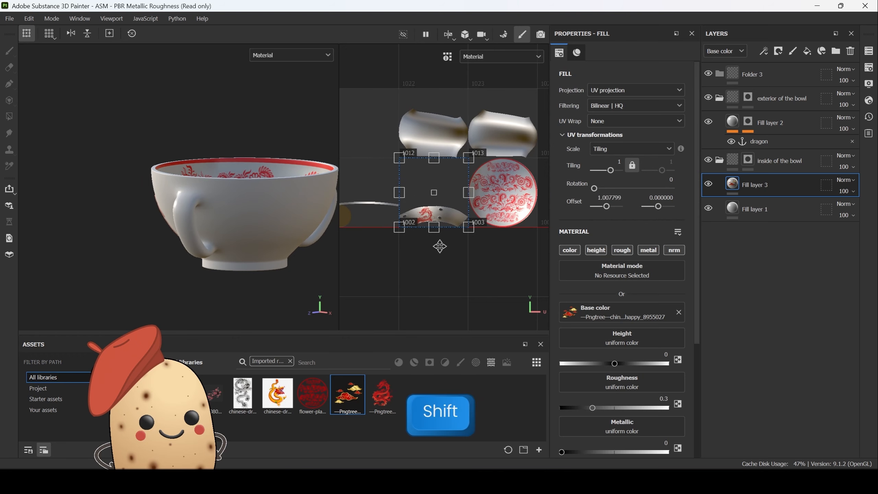
left_click_drag(454, 197, 449, 217, "shift")
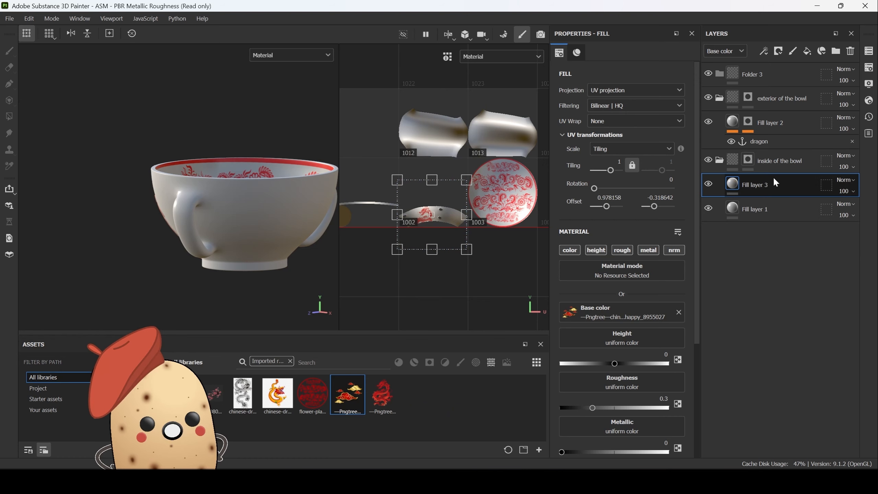
Step: Cut the cloud fill layer from the inside of the bowl folder and paste it above the dragon layer in the exterior folder
double_click(763, 184)
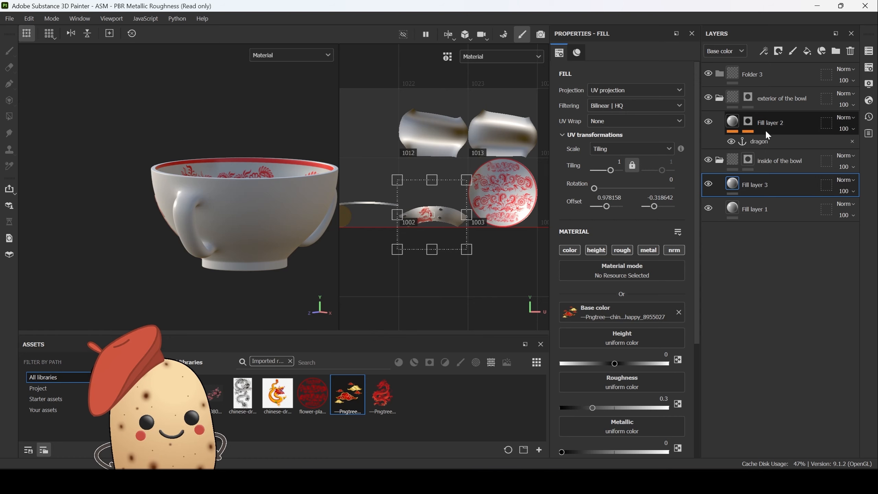
right_click(759, 183)
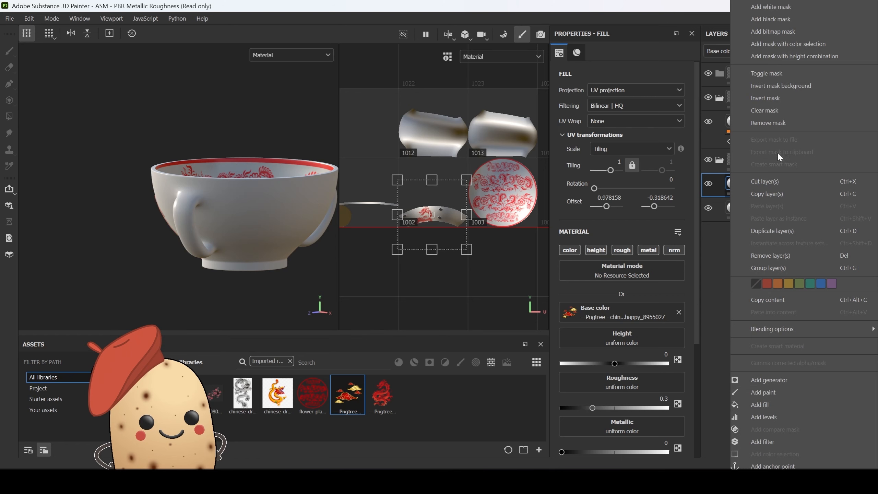
mouse_move(780, 331)
left_click(782, 180)
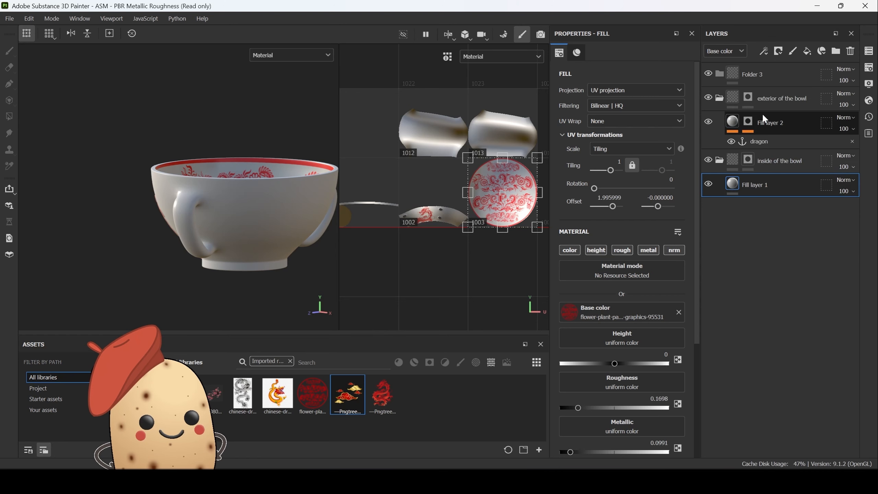
left_click(801, 122)
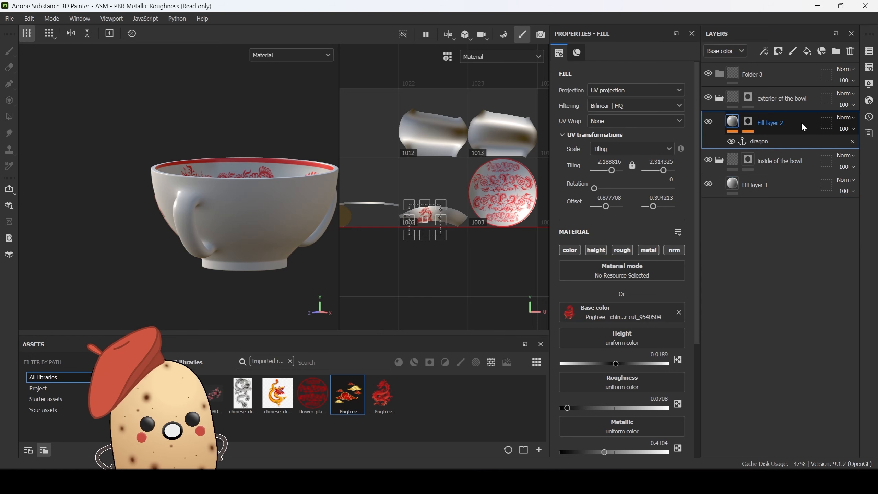
right_click(801, 121)
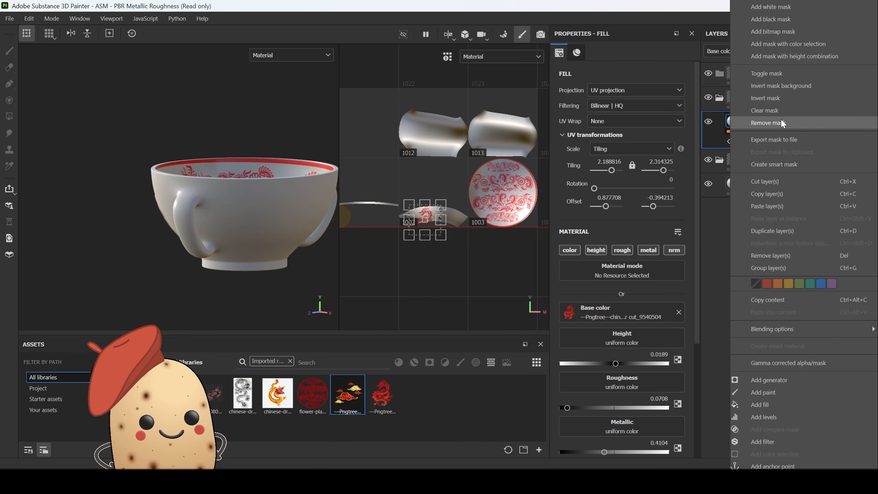
left_click(765, 203)
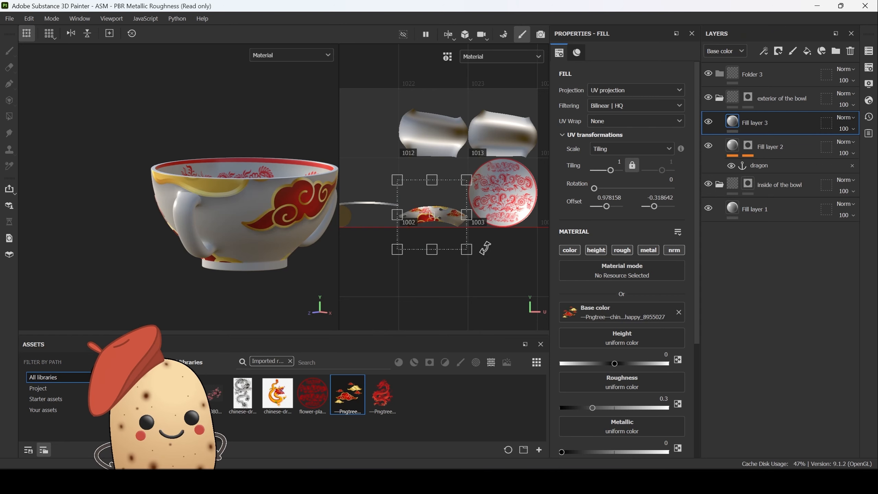
Step: Rotate the cloud image's UV projection to 180 degrees
scroll(463, 247, "up", 5)
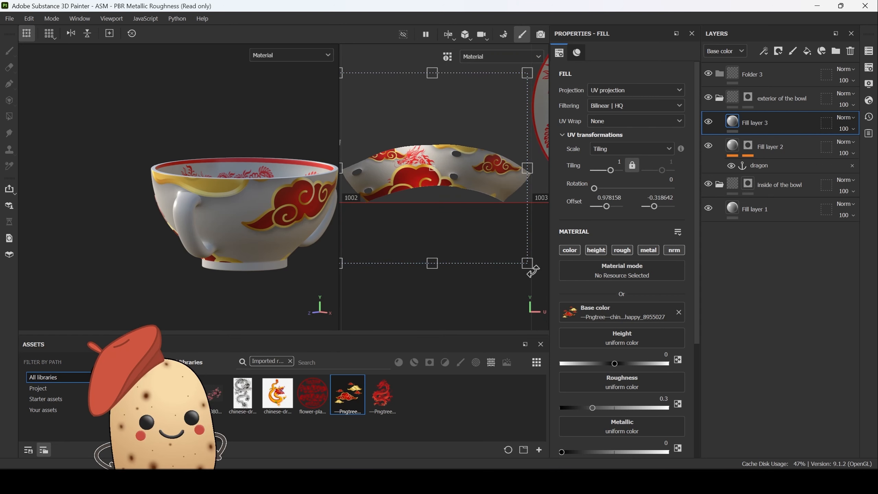
left_click_drag(542, 274, 274, 163)
left_click_drag(272, 115, 251, 62, "shift")
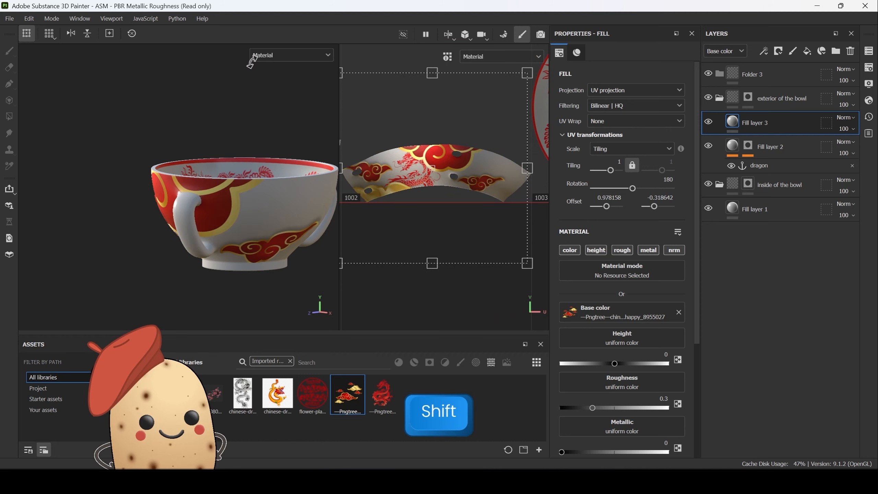
Step: Shrink the cloud projection to a tiling of about -2.458 and place it on the plain side opposite the dragon
left_click_drag(434, 265, 510, 204, "shift")
scroll(285, 205, "down", 3)
left_click_drag(262, 150, 235, 148, "alt")
middle_click_drag(295, 157, 227, 155, "alt")
right_click_drag(227, 154, 573, 258, "alt")
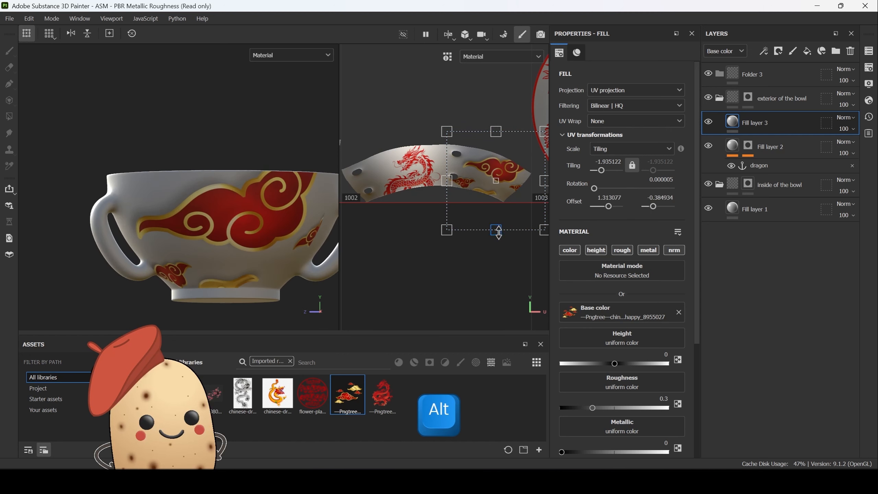
left_click_drag(495, 229, 491, 204, "shift")
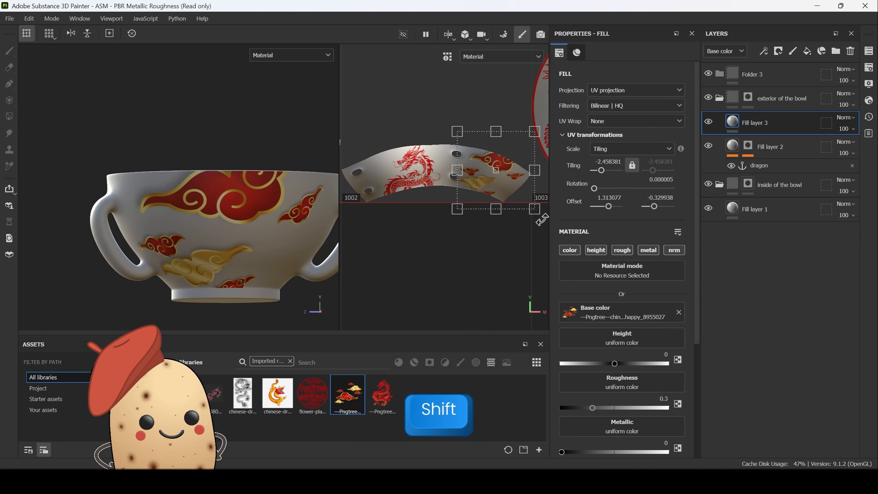
Step: Rotate the cloud projection to about 333.99 degrees and reposition it on the bowl's side, offset about 1.289, -0.373
left_click_drag(541, 219, 516, 235, "shift")
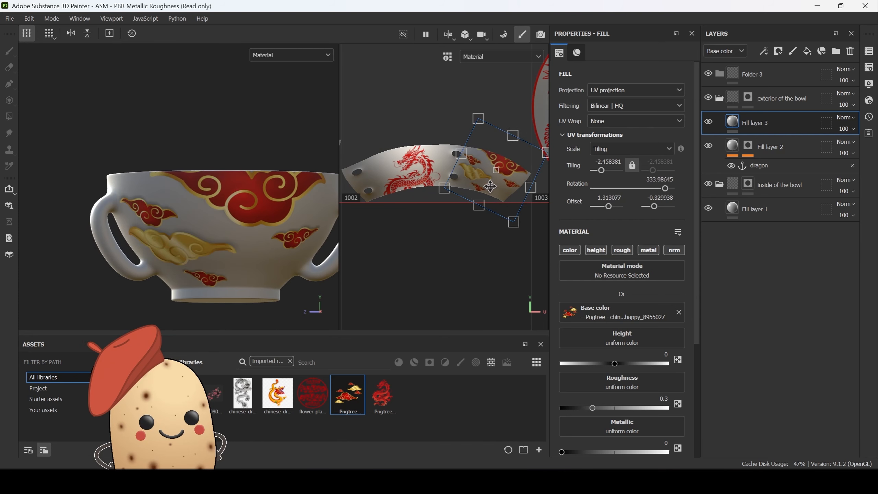
left_click_drag(490, 186, 489, 193)
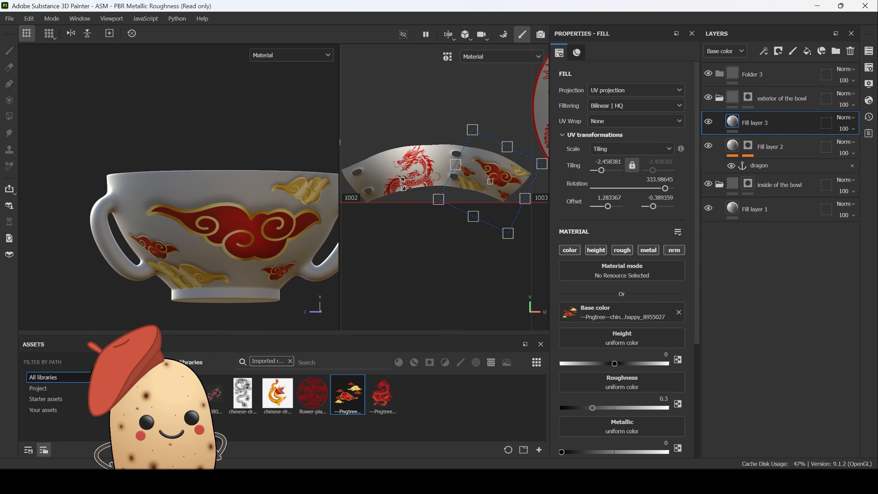
left_click_drag(228, 145, 190, 148, "alt")
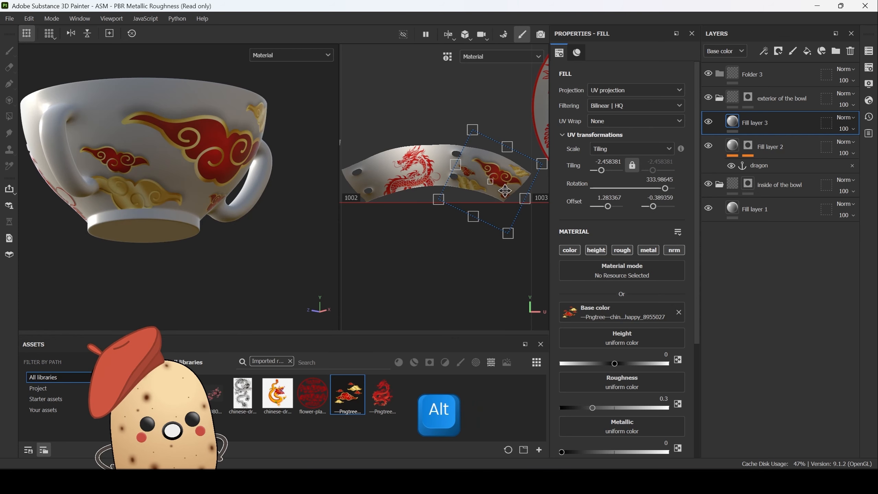
left_click_drag(512, 183, 514, 179)
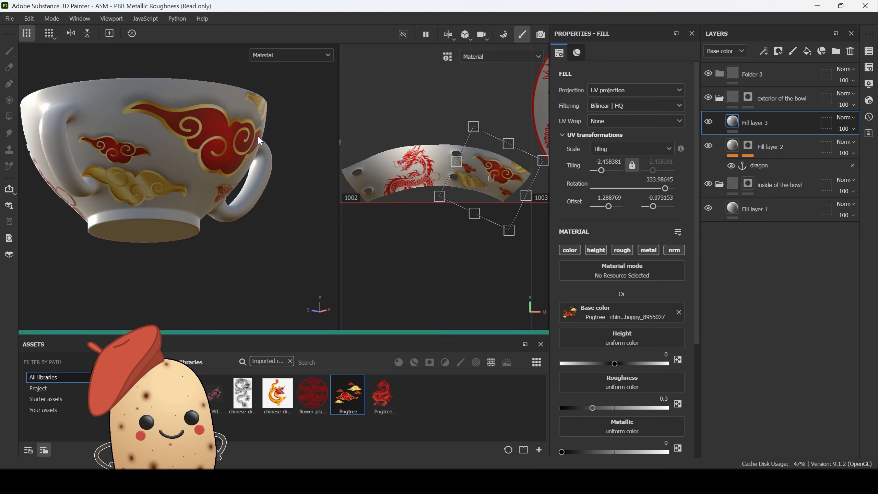
Step: Try raising the cloud layer's metallic value to about 0.887 and undo the change
left_click_drag(281, 104, 429, 133, "alt")
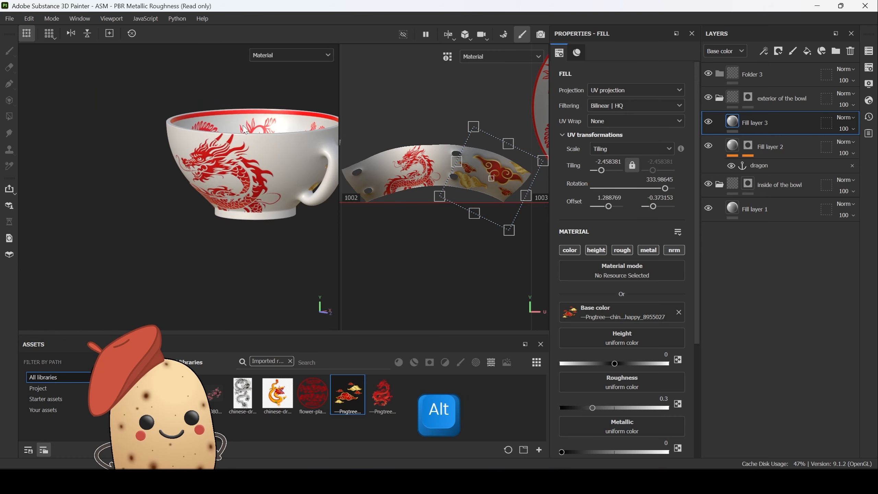
right_click_drag(207, 98, 283, 118, "shift")
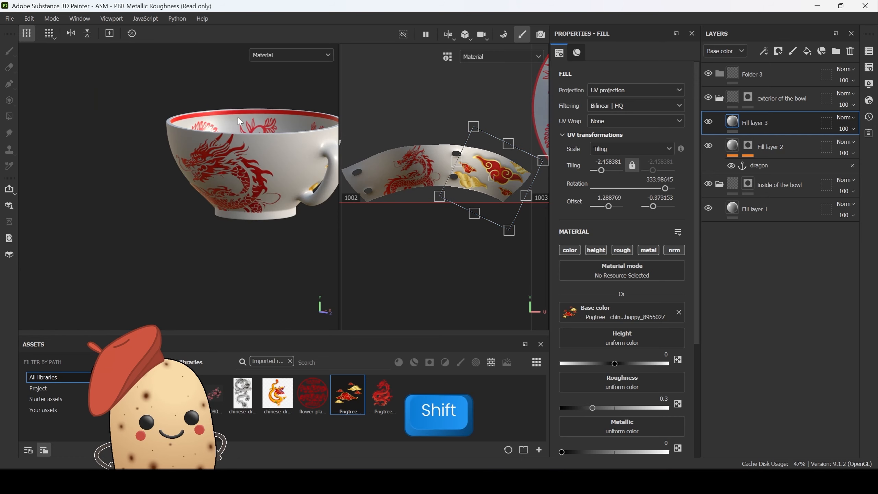
left_click_drag(304, 124, 231, 147, "alt")
right_click_drag(231, 147, 202, 155, "alt")
middle_click_drag(202, 155, 261, 128, "alt")
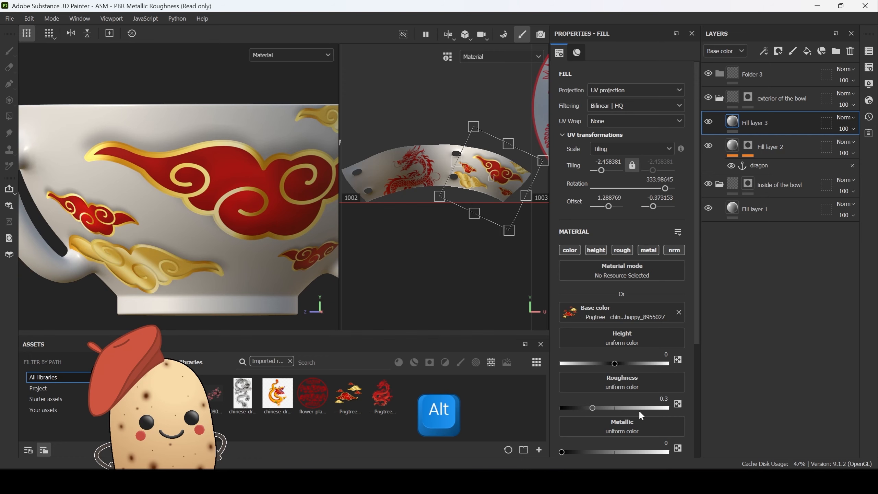
scroll(591, 405, "down", 3)
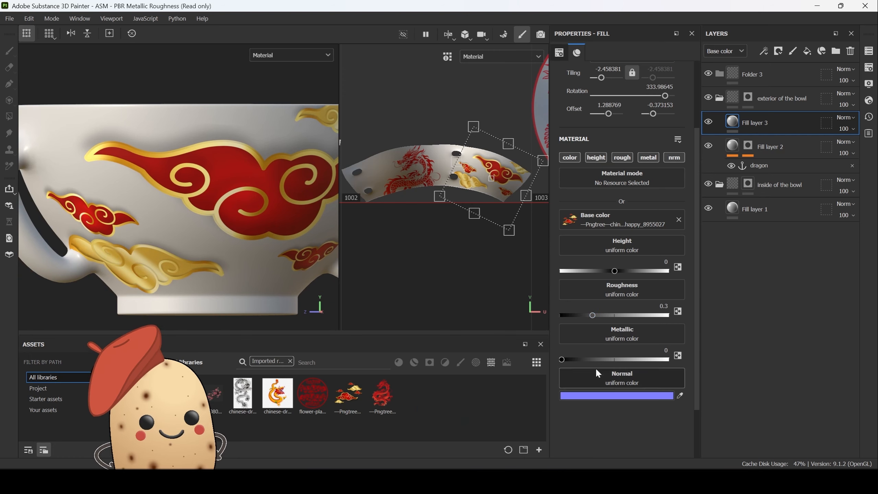
left_click(657, 359)
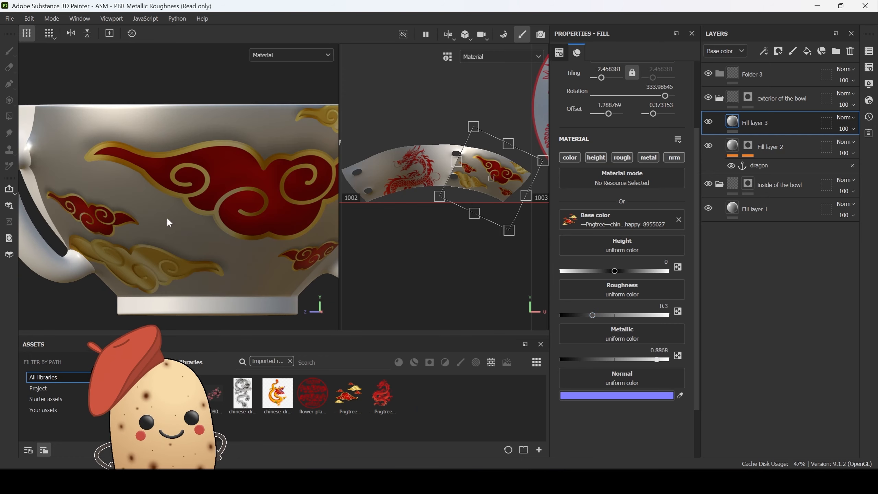
left_click_drag(113, 165, 146, 172, "alt")
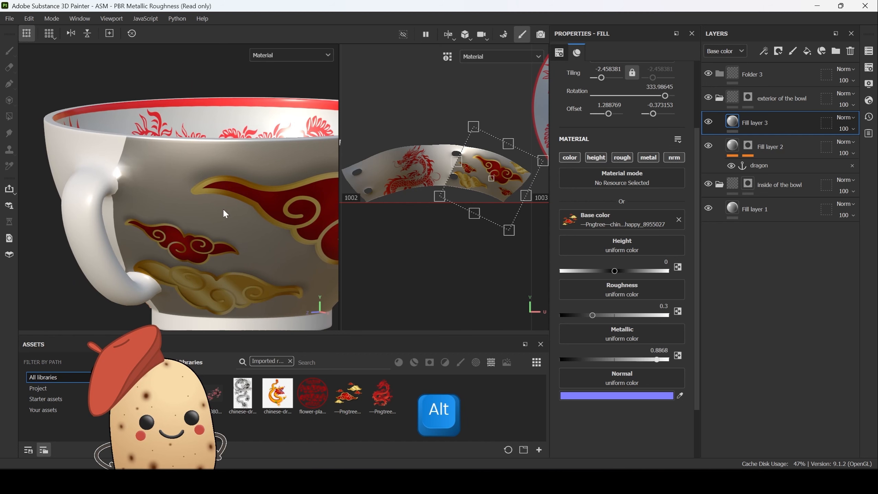
key("ctrl+z")
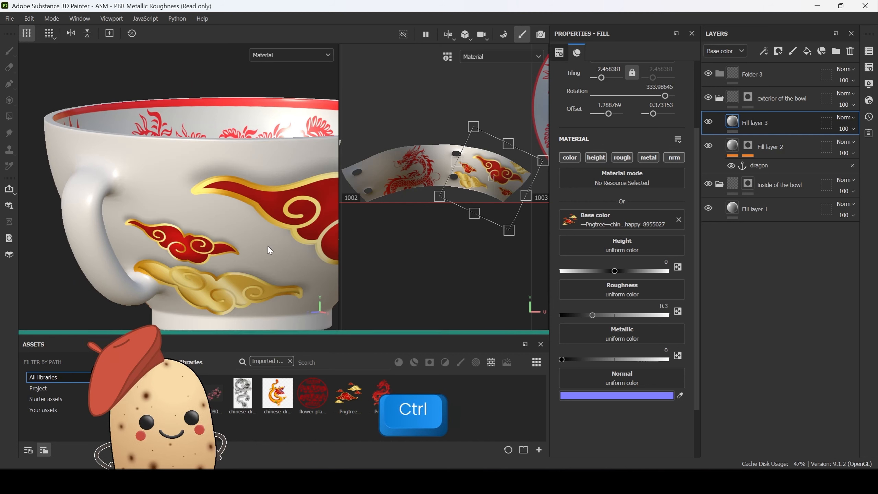
Step: Collapse the exterior of the bowl and inside of the bowl folders in the layer stack
left_click_drag(251, 229, 132, 190, "alt")
middle_click_drag(130, 188, 228, 208, "alt")
right_click_drag(170, 170, 114, 174, "alt")
left_click_drag(114, 175, 211, 152, "alt")
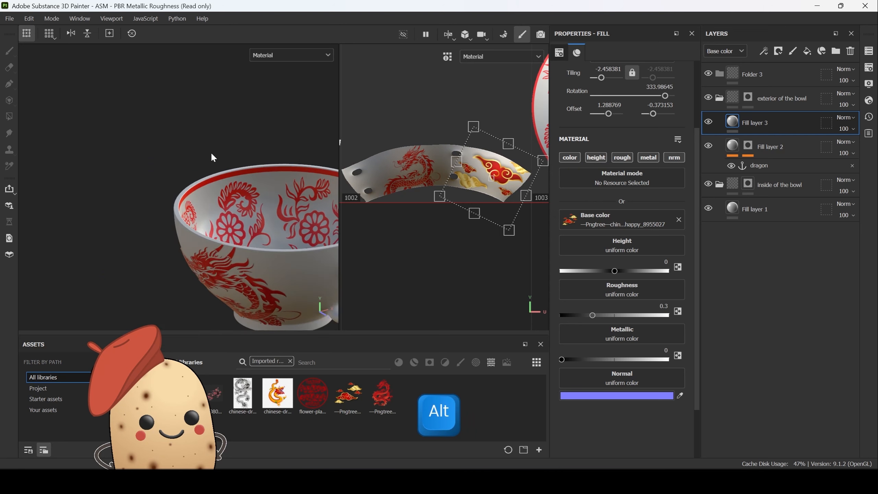
middle_click_drag(211, 152, 106, 139, "alt")
left_click(720, 99)
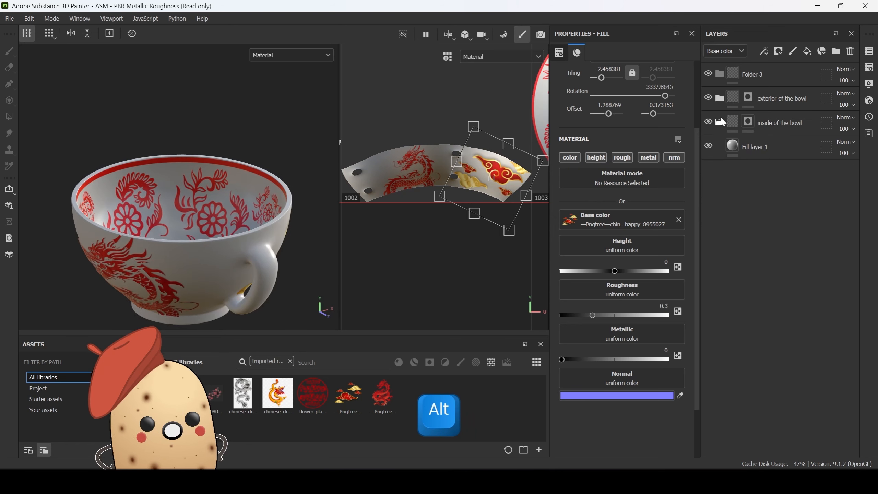
left_click(720, 121)
left_click(737, 79)
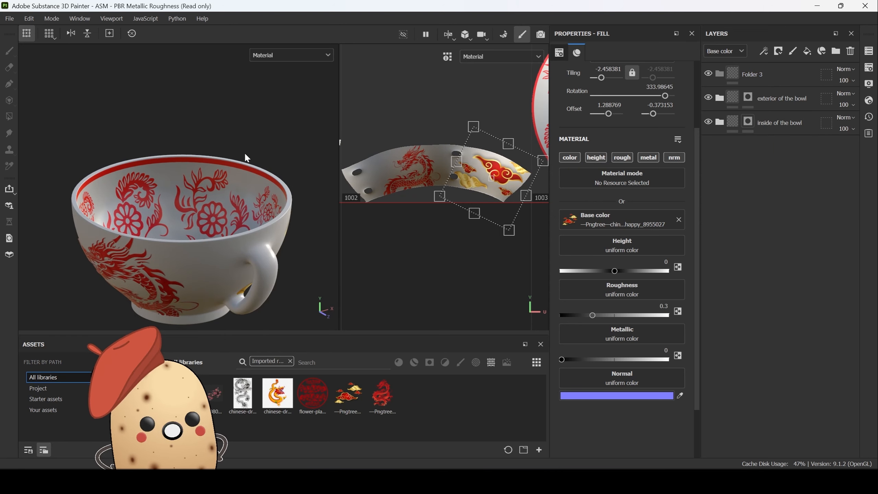
Step: Rename the empty Folder 3 as rim
right_click_drag(244, 153, 186, 124, "alt")
left_click_drag(186, 123, 247, 116, "alt")
right_click_drag(247, 116, 269, 177, "alt")
middle_click_drag(269, 176, 235, 162, "alt")
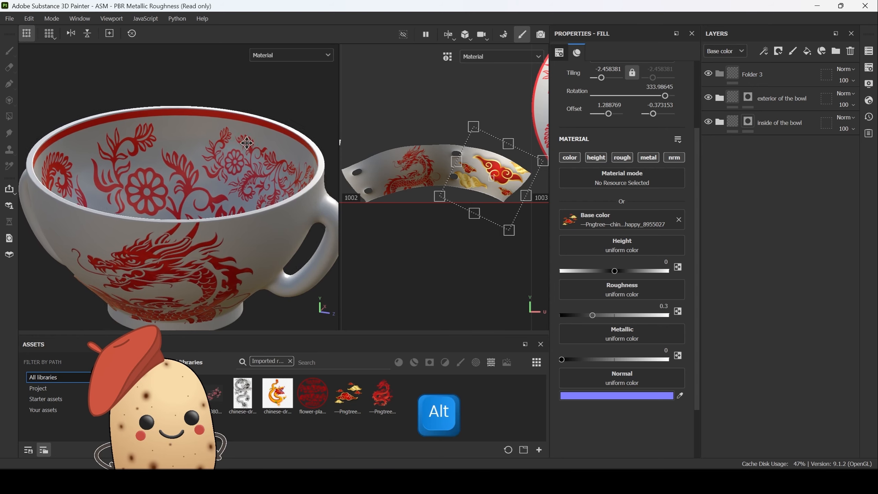
scroll(432, 176, "down", 3)
middle_click_drag(482, 144, 482, 251, "alt")
scroll(418, 221, "down", 1)
scroll(418, 221, "down", 4)
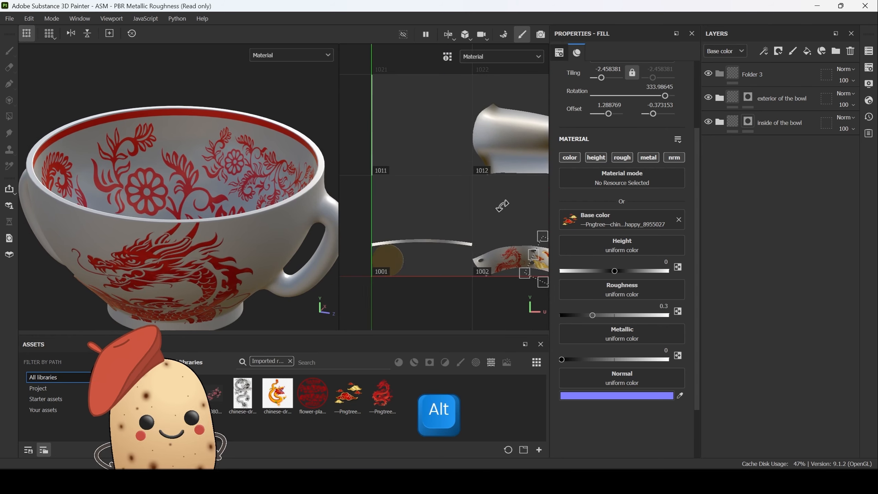
scroll(404, 203, "up", 4)
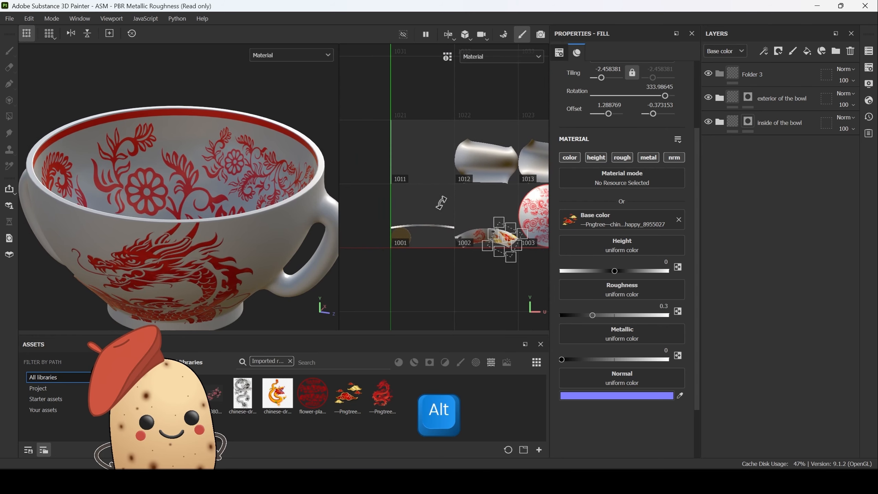
double_click(752, 74)
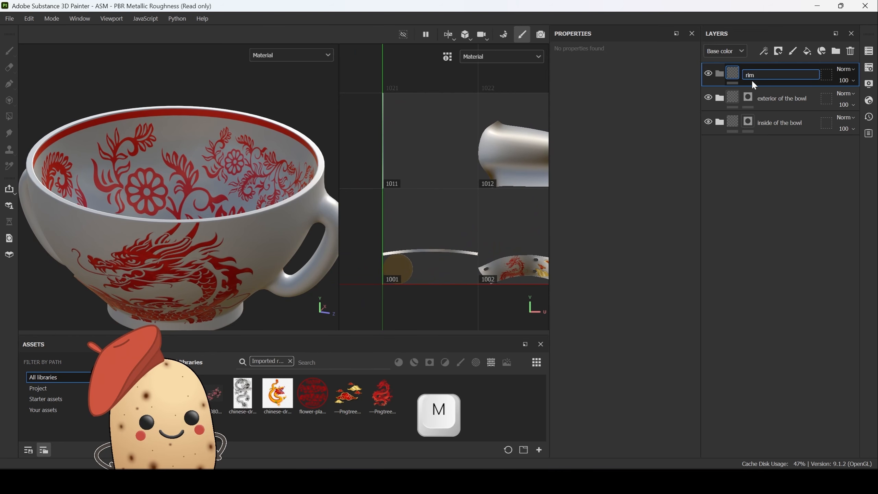
Step: Add a black mask to the rim folder and polygon-fill only the bowl's rim UV island in white
right_click(760, 77)
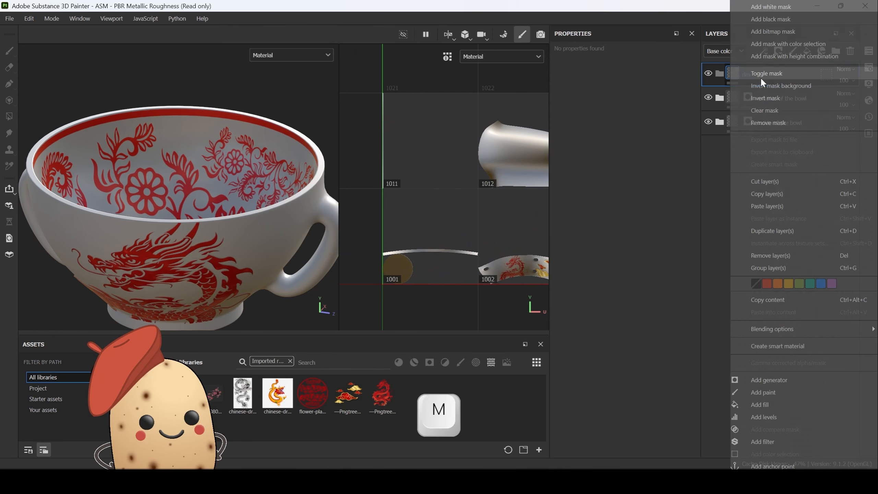
left_click(773, 18)
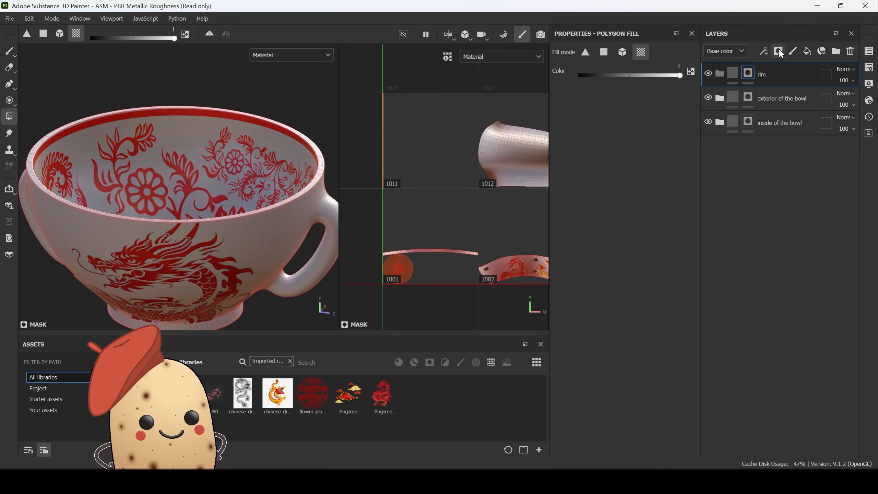
left_click(748, 73, "alt")
scroll(377, 163, "up", 5)
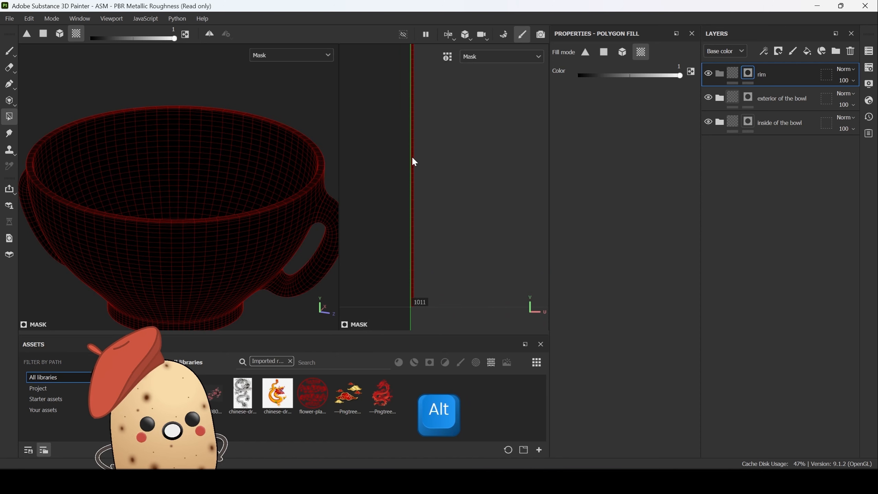
left_click(413, 159)
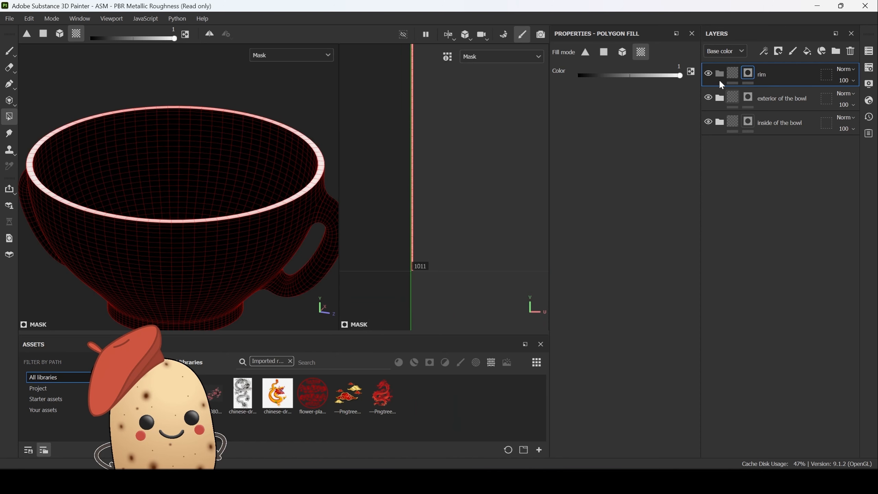
Step: Add a fill layer inside the rim folder
left_click(734, 74)
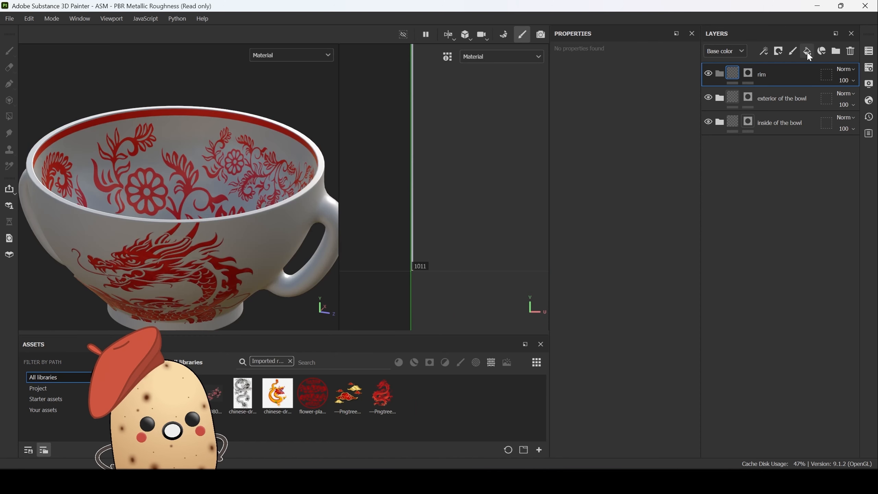
left_click(807, 51)
scroll(425, 231, "down", 2)
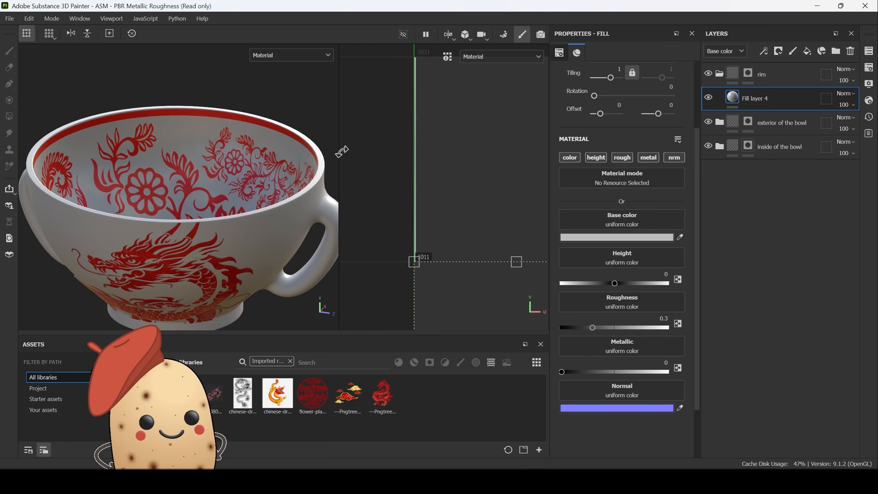
scroll(325, 138, "down", 2)
left_click(309, 113)
mouse_move(333, 123)
left_mouse_down("alt")
mouse_move(295, 137)
mouse_move(316, 107)
left_mouse_up("alt")
Step: Set the rim fill layer's base color to yellow, E1DA3A
left_click(637, 238)
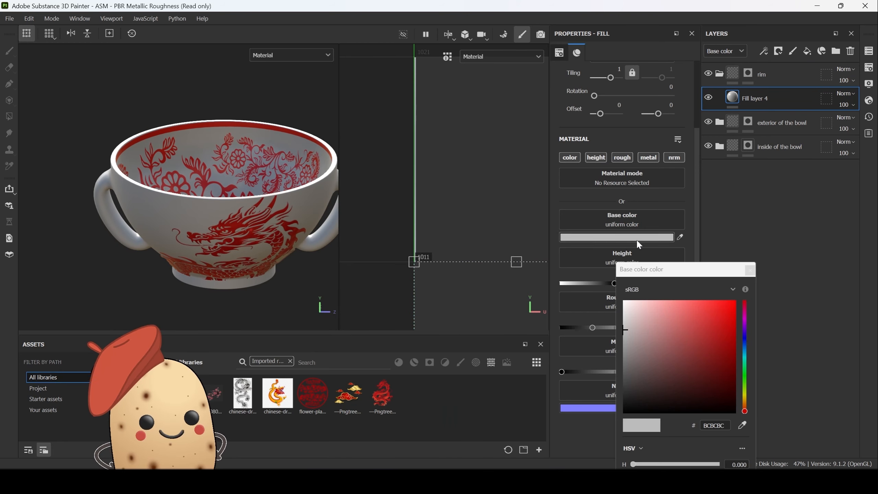
left_click(744, 393)
left_click(712, 310)
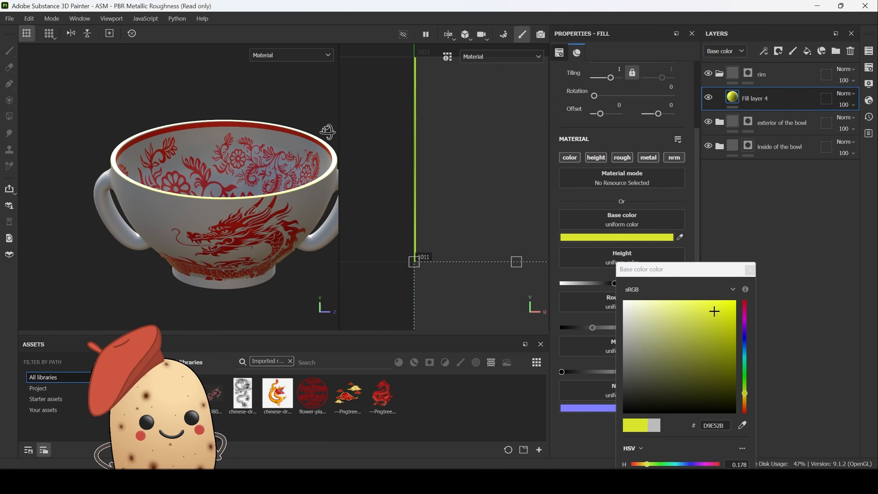
left_click_drag(327, 131, 337, 197, "alt")
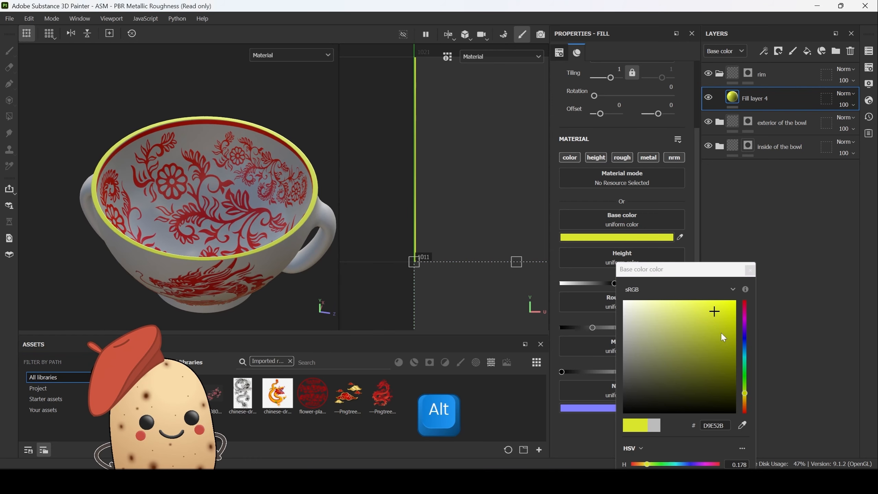
left_click_drag(711, 310, 716, 317)
left_click_drag(744, 394, 744, 395)
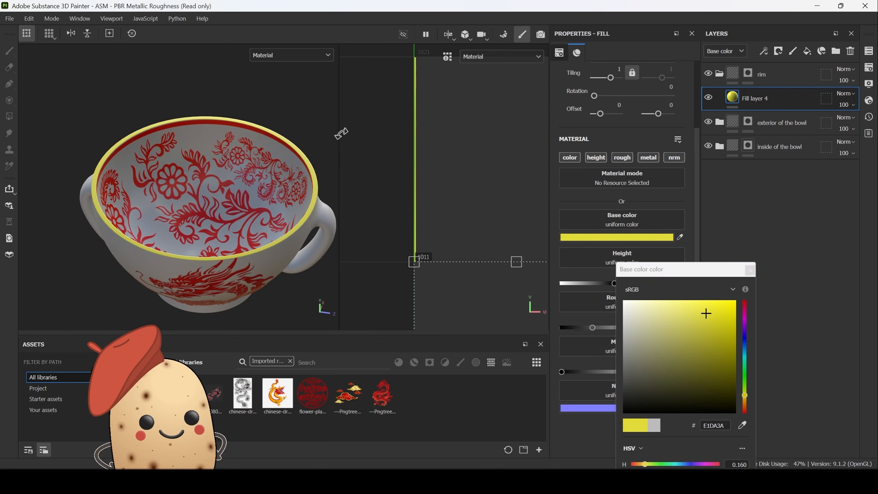
left_click_drag(303, 117, 300, 86, "alt")
left_click(749, 270)
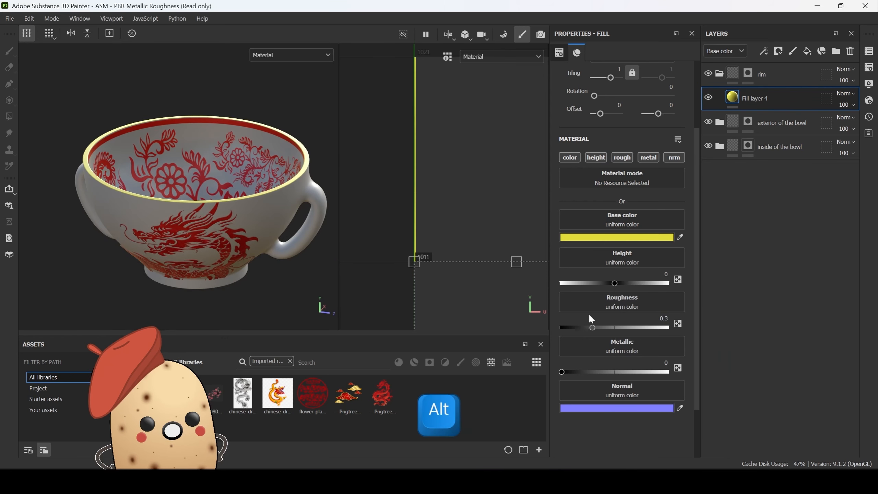
Step: Set the rim fill layer's metallic to about 0.82 and its roughness to about 0.094
left_click_drag(584, 371, 649, 370)
left_click_drag(589, 326, 569, 327)
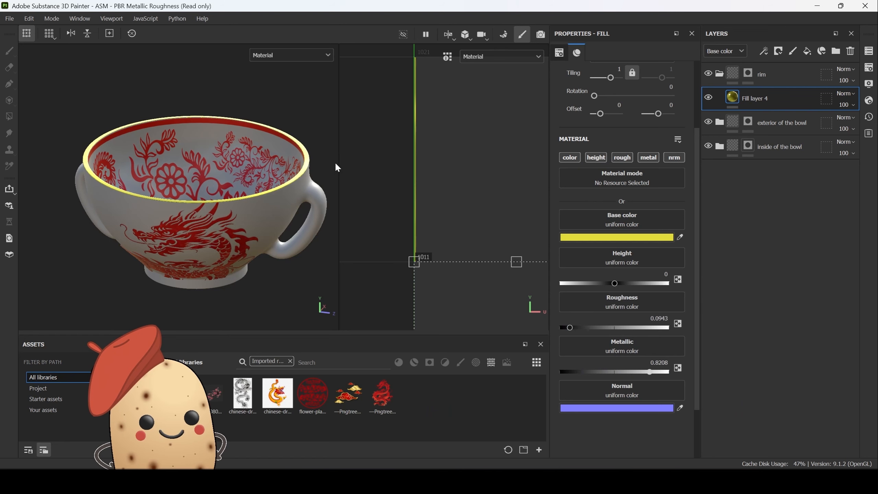
scroll(317, 122, "down", 2)
left_click_drag(316, 121, 308, 156, "alt")
scroll(258, 124, "up", 2)
right_click_drag(262, 104, 308, 94, "shift")
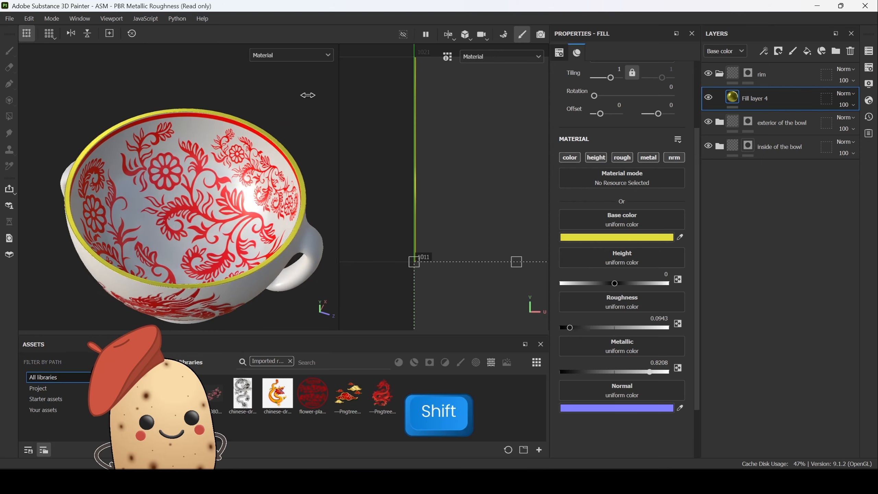
mouse_move(304, 97)
left_mouse_down("alt")
mouse_move(298, 104)
mouse_move(306, 85)
mouse_move(296, 92)
left_mouse_up("alt")
right_click_drag(296, 93, 303, 92, "shift")
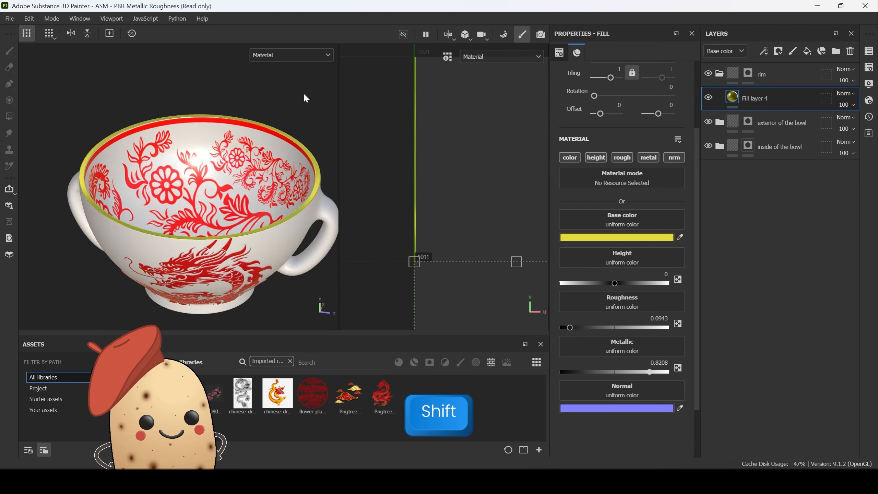
scroll(302, 96, "up", 2)
left_click_drag(302, 98, 301, 96, "alt")
mouse_move(301, 96)
right_mouse_down("shift")
mouse_move(309, 96)
mouse_move(301, 106)
right_mouse_up("shift")
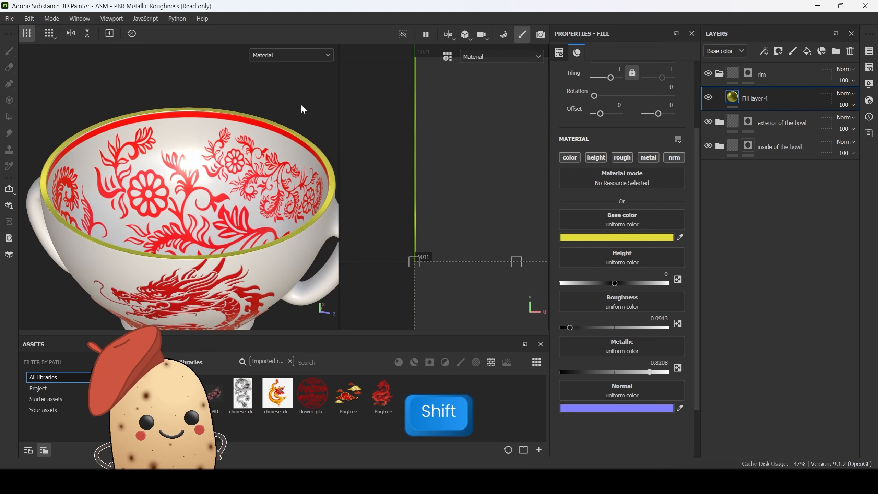
Step: Set the rim fill layer's base color to a warm gold, D6B137, and check it under different lighting
left_click(578, 238)
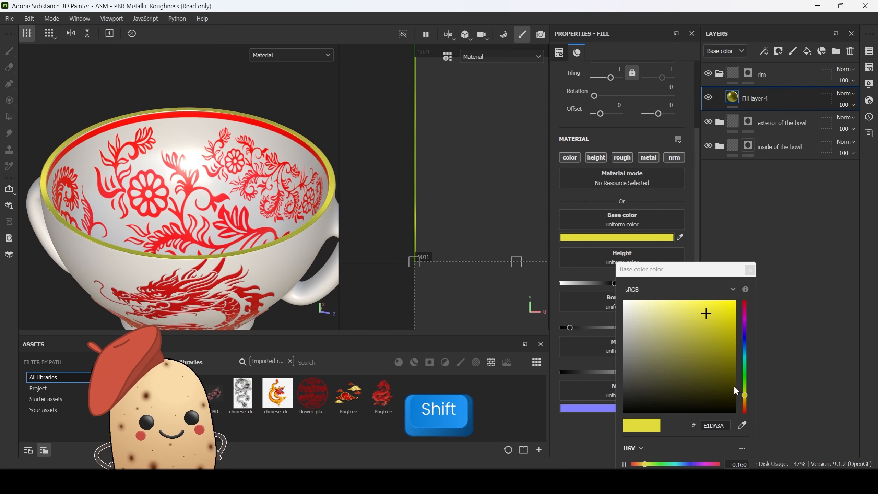
left_click(745, 398)
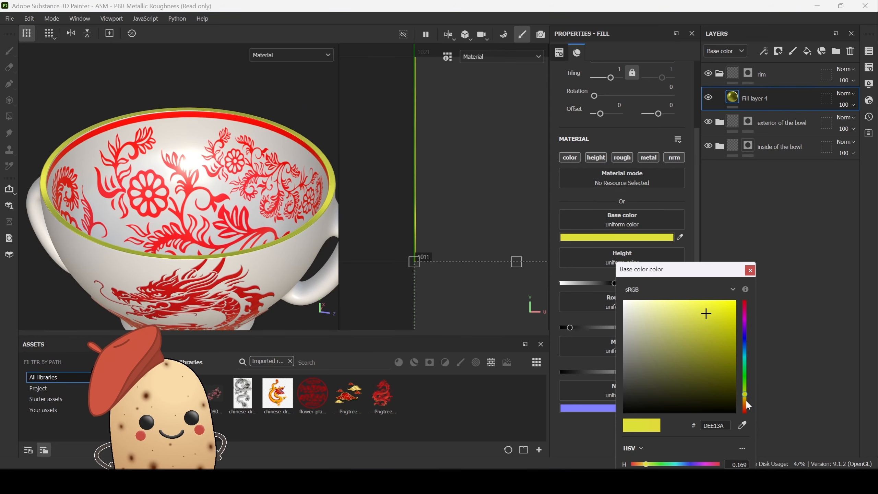
left_click(746, 399)
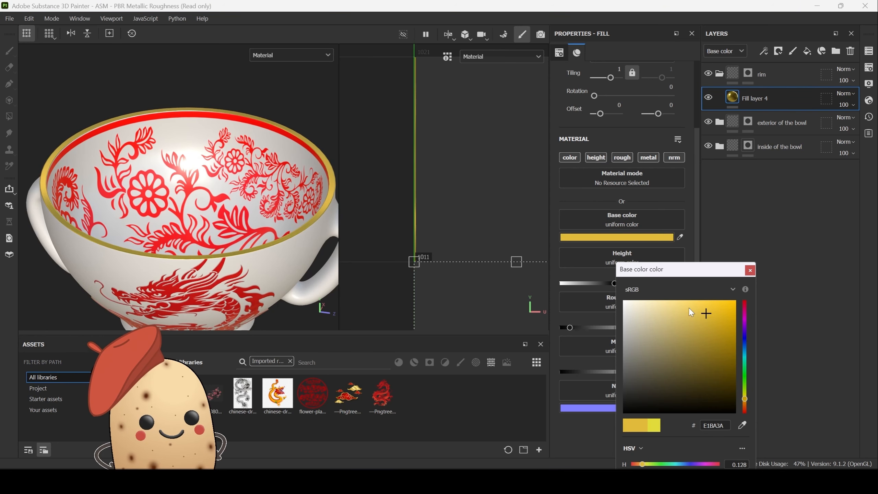
right_click_drag(258, 92, 579, 337, "shift")
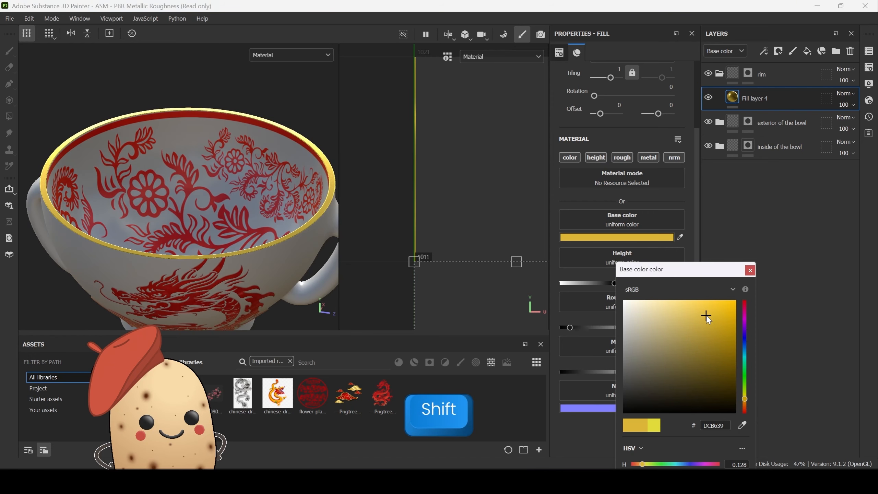
left_click(707, 319)
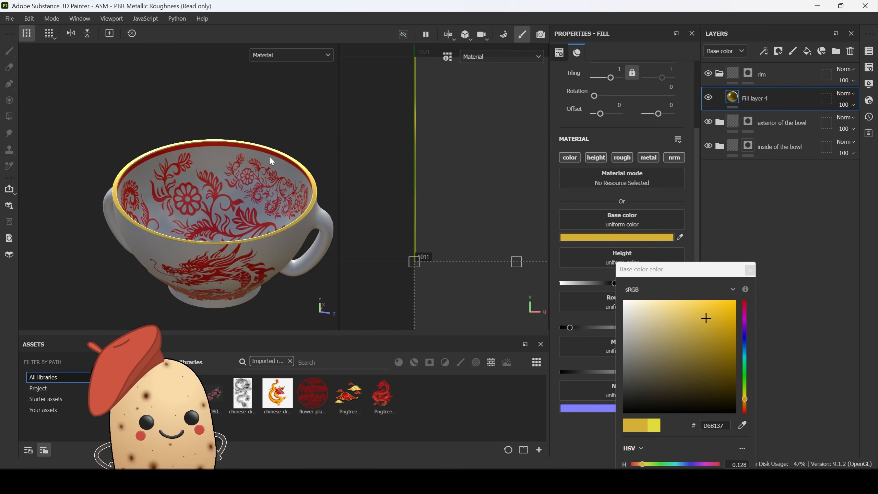
left_click_drag(269, 155, 271, 134, "alt")
right_click_drag(272, 134, 291, 136, "shift")
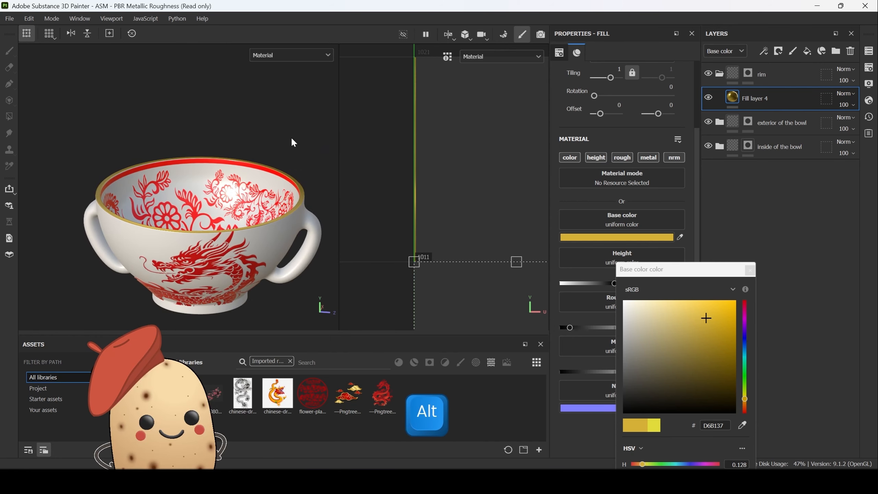
Step: Close the rim fill layer's color picker and collapse the rim folder
left_click_drag(290, 137, 268, 138, "alt")
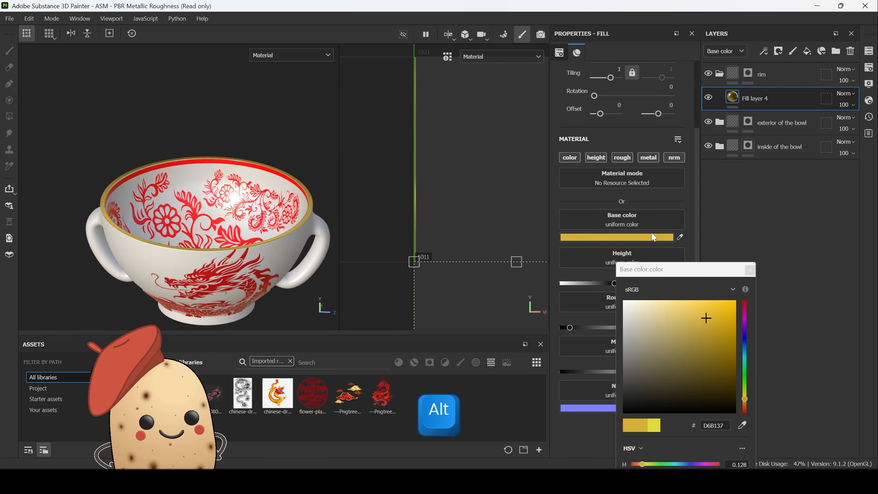
left_click(751, 271)
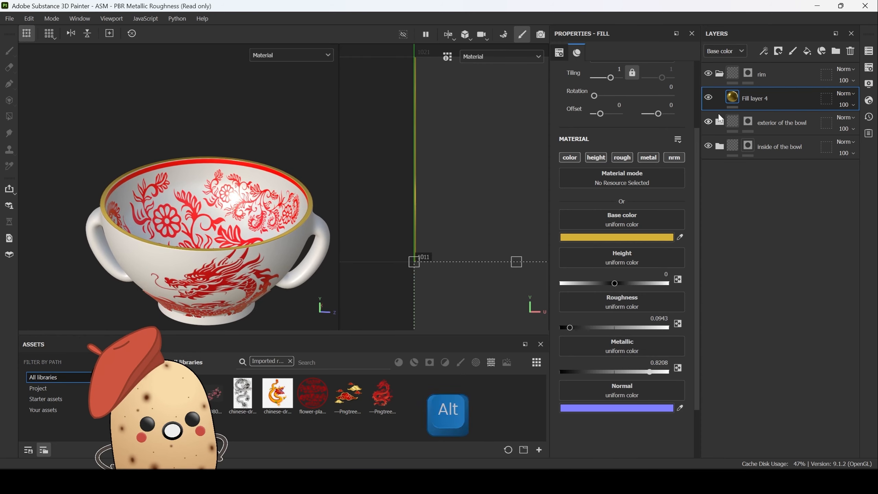
left_click(720, 75)
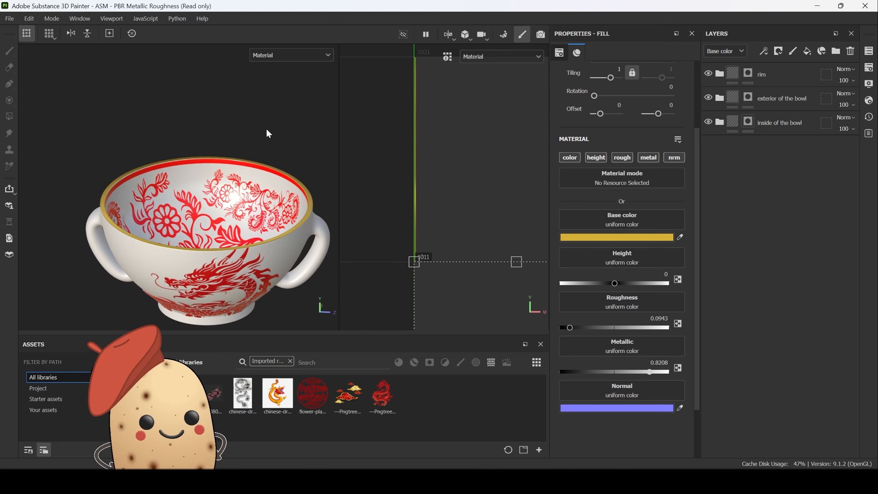
Step: Add a fill layer at the top of the layer stack, outside and above the rim folder
left_click(808, 50)
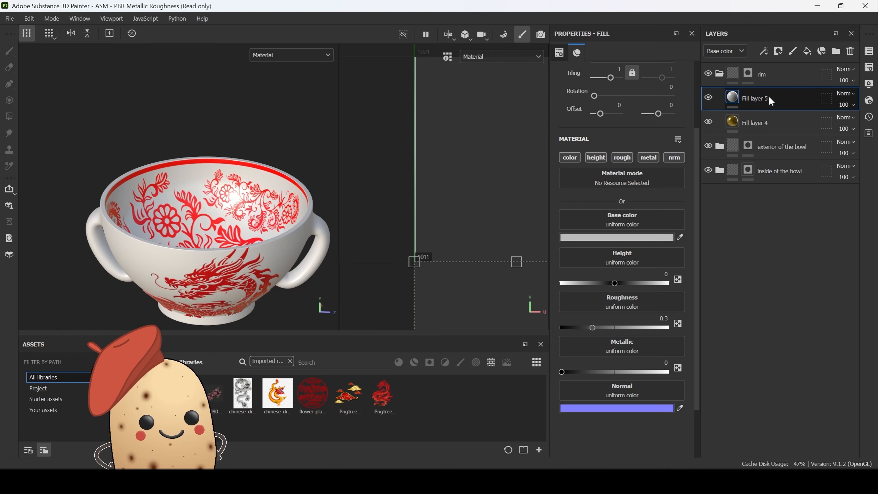
key("ctrl+z")
left_click(779, 77)
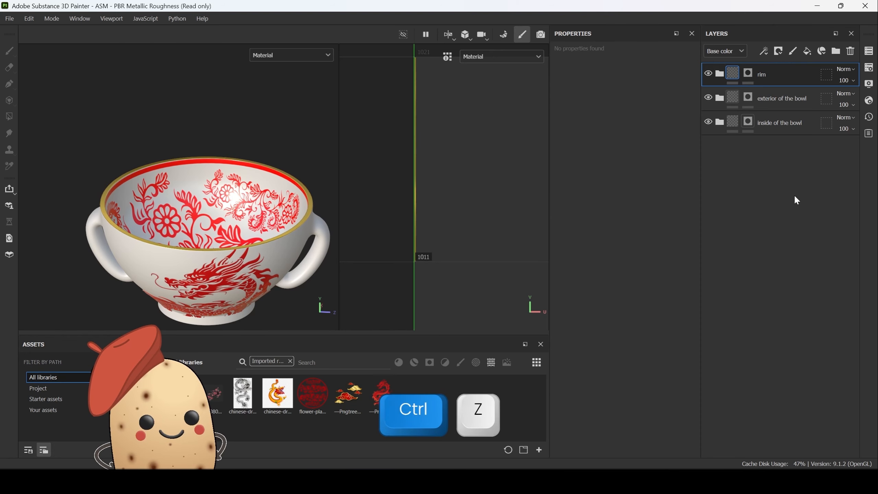
left_click(807, 51)
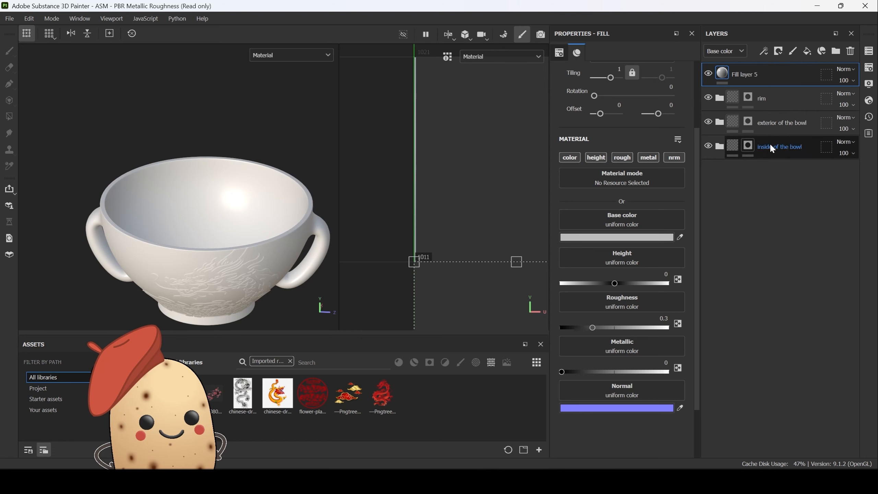
mouse_move(262, 124)
left_mouse_down("alt")
mouse_move(290, 93)
mouse_move(273, 115)
left_mouse_up("alt")
Step: Try pink and muted tones as the new fill layer's base color, ending on golden brown A87E38
left_click(653, 238)
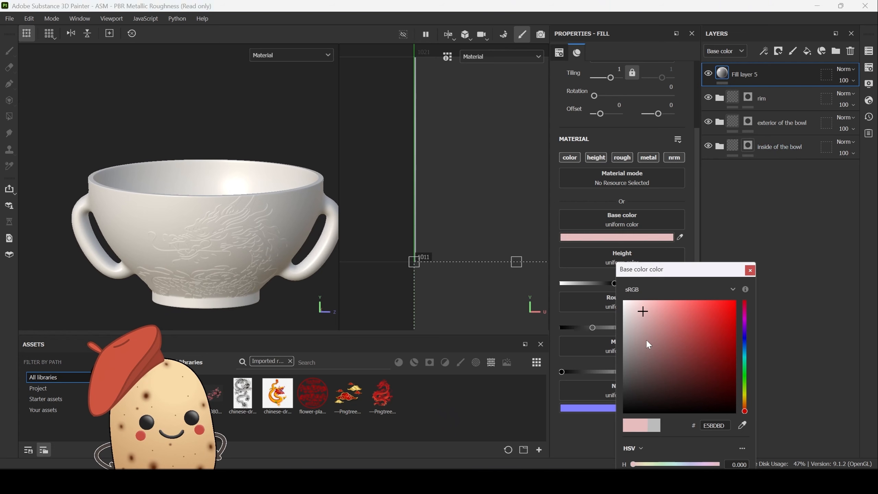
left_click(661, 322)
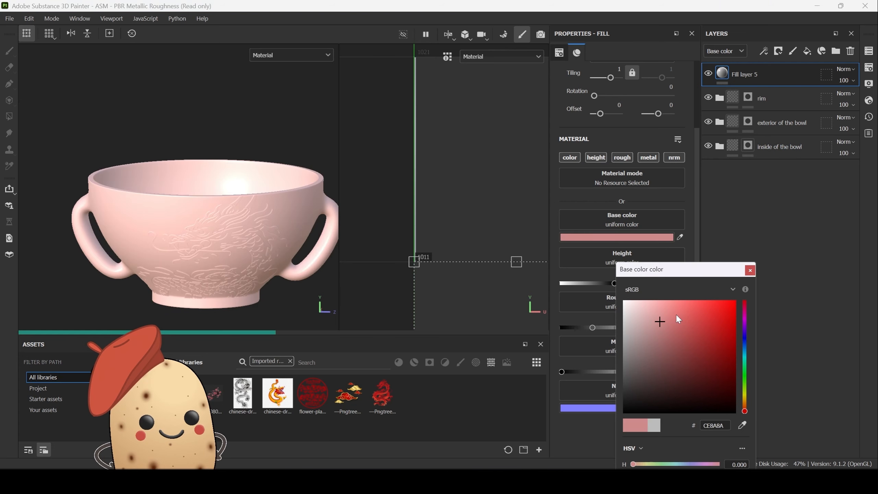
left_click(688, 314)
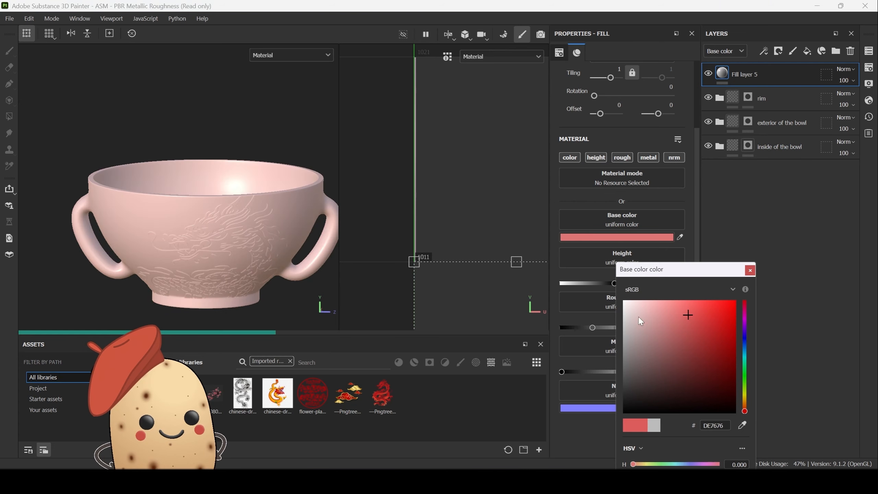
left_click(644, 341)
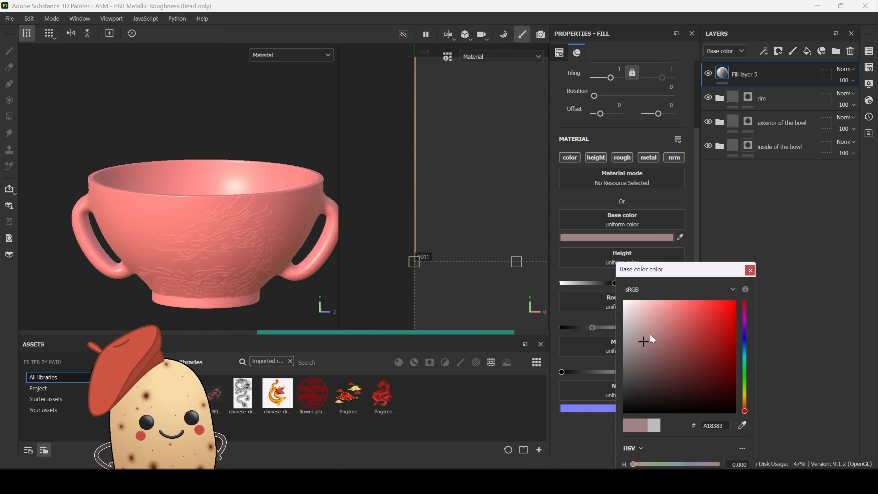
left_click(744, 395)
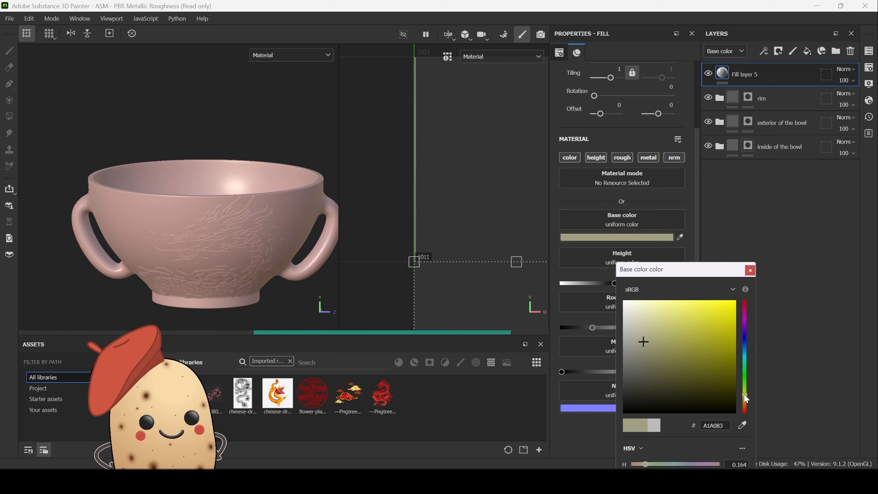
left_click(699, 325)
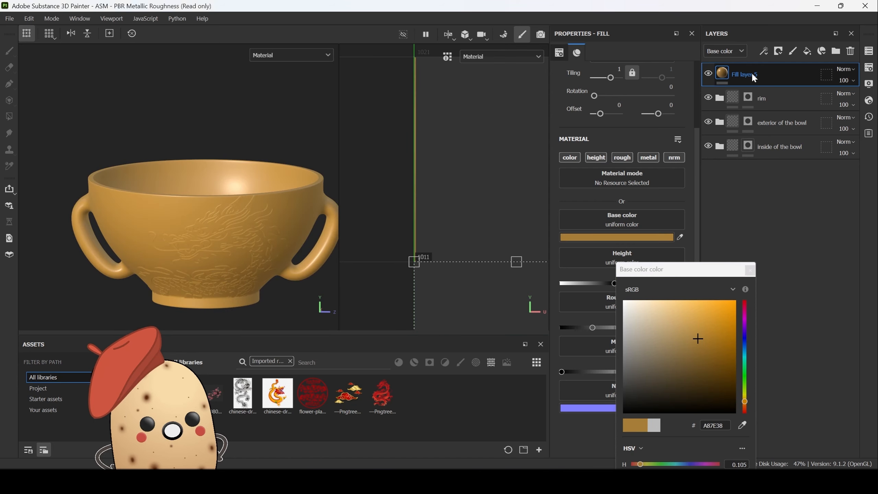
Step: Move the new fill layer to the bottom of the stack, below the inside of the bowl folder
left_click_drag(751, 72, 756, 181)
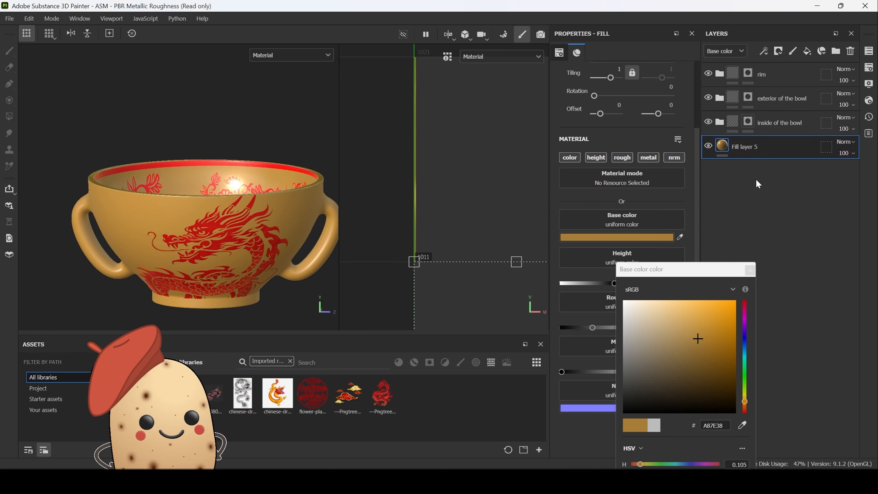
left_click_drag(278, 123, 289, 137, "alt")
left_click_drag(306, 105, 280, 134, "alt")
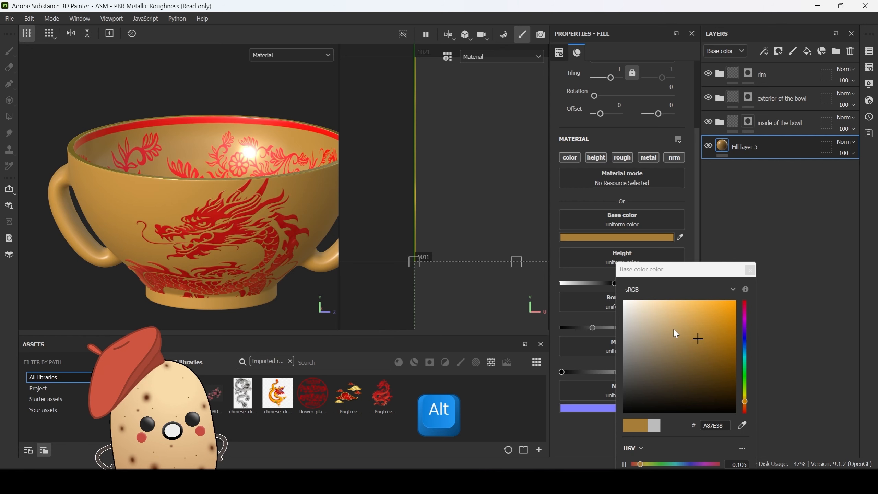
Step: Try olive A6A838, pale yellow D3D48A and pinks D48AA1 and D48A8A as the bottom fill layer's base color
left_click(745, 395)
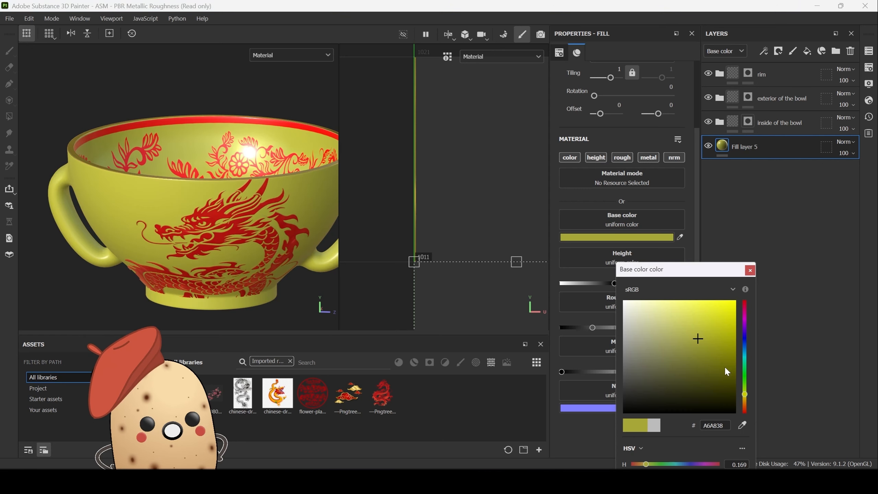
left_click(661, 319)
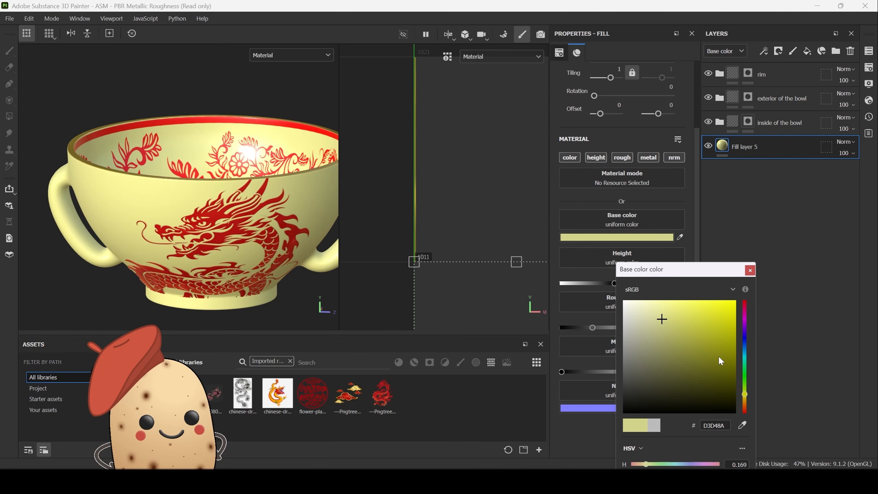
left_click(744, 305)
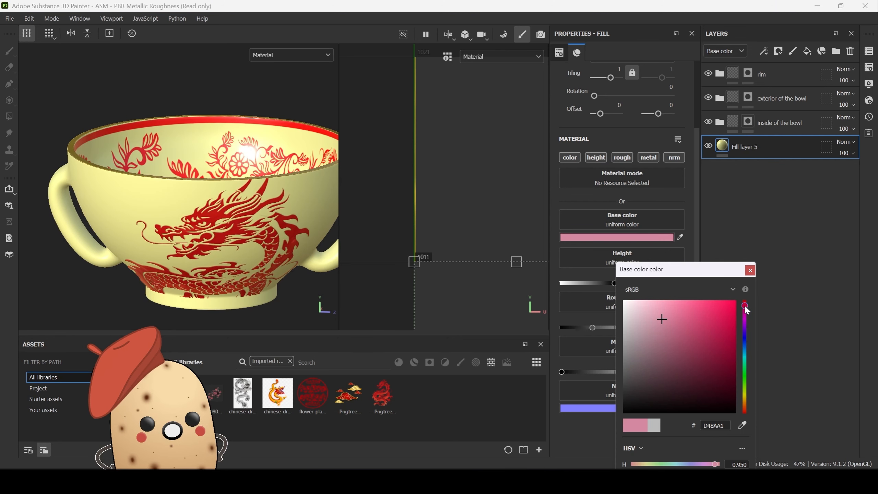
left_click(745, 411)
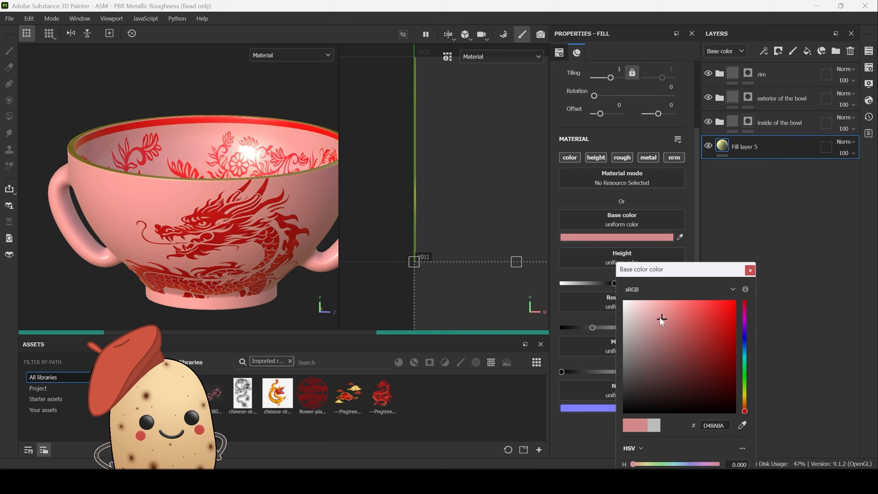
Step: Set the bottom fill layer's base color to pale cream, E5D8C8, and check it under different lighting
left_click_drag(661, 321, 637, 312)
mouse_move(276, 156)
left_mouse_down("alt")
mouse_move(280, 138)
mouse_move(280, 150)
mouse_move(252, 168)
mouse_move(270, 149)
mouse_move(278, 155)
left_mouse_up("alt")
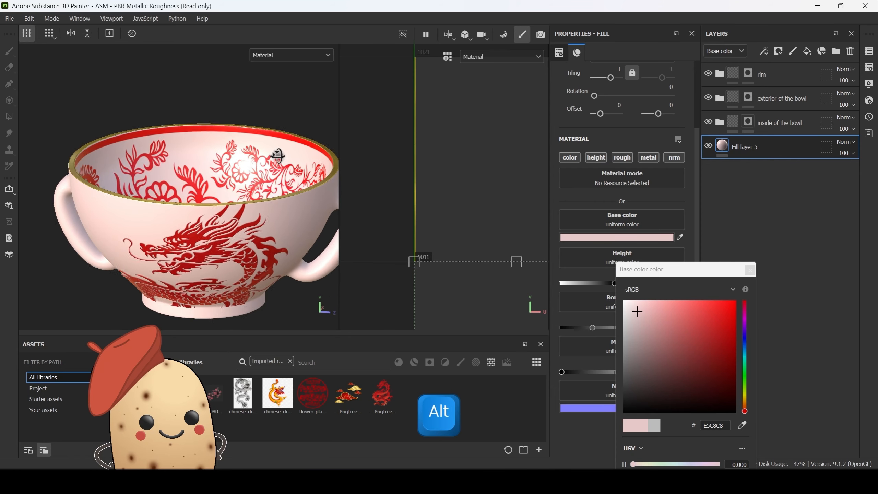
right_click_drag(278, 155, 292, 139, "shift")
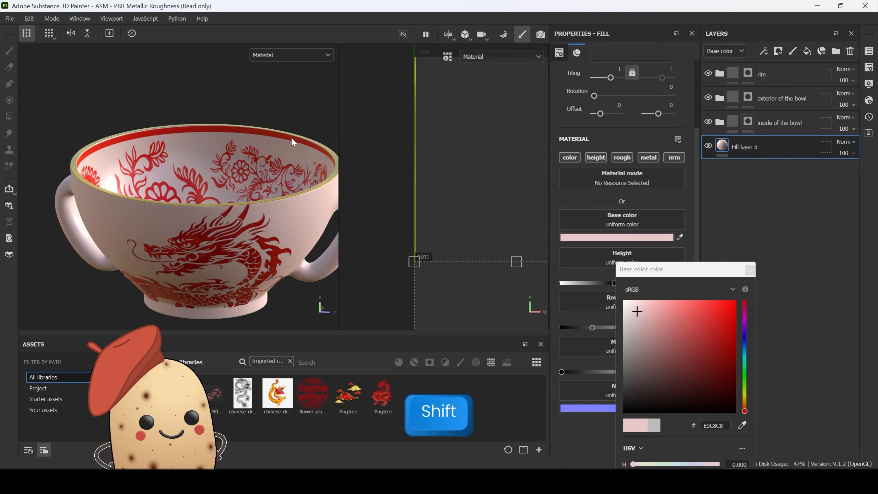
left_click(745, 403)
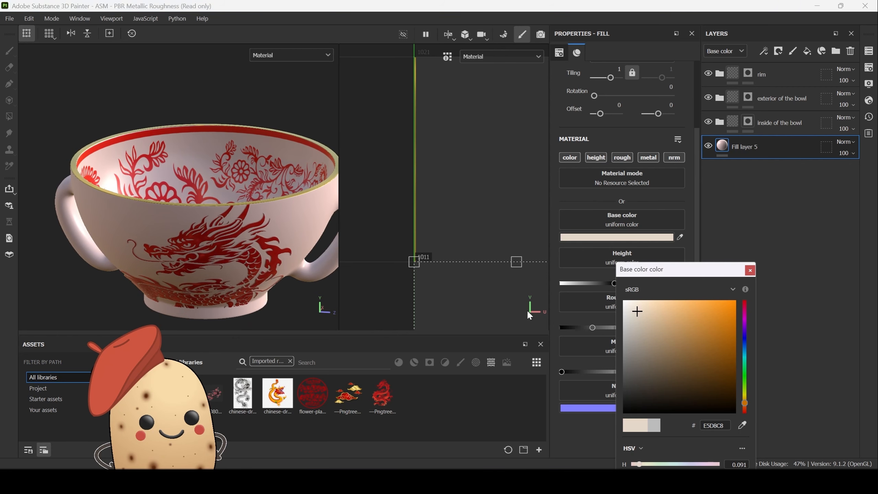
left_click(305, 222)
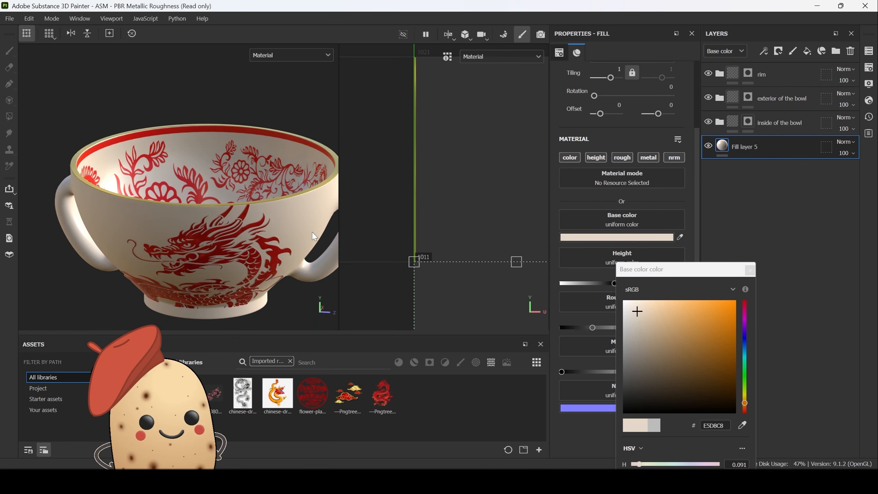
left_click_drag(317, 221, 312, 197, "alt")
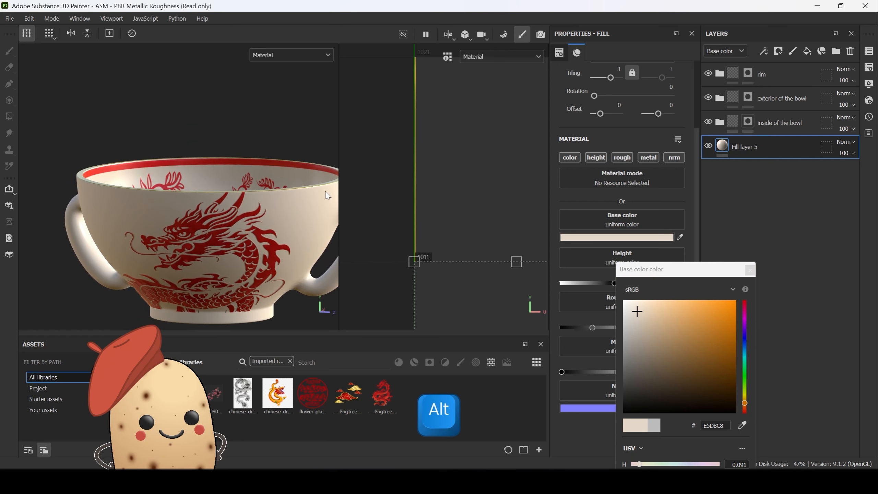
right_click_drag(256, 129, 274, 126, "shift")
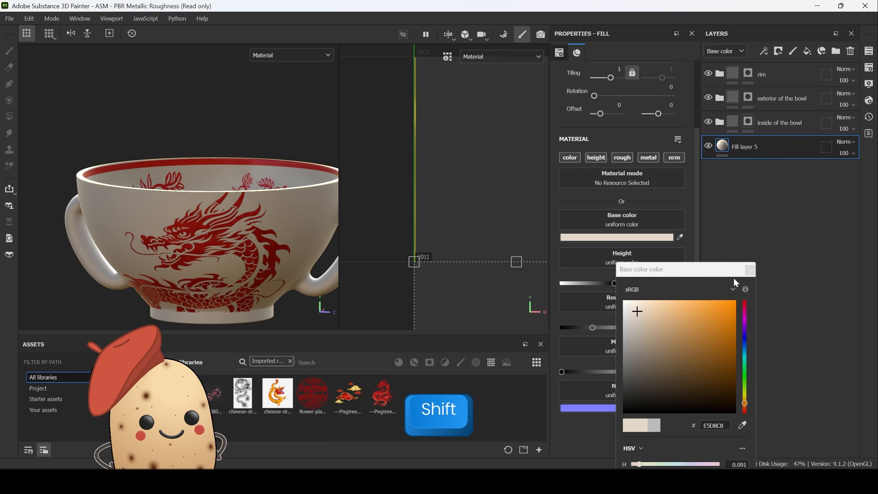
left_click(749, 270)
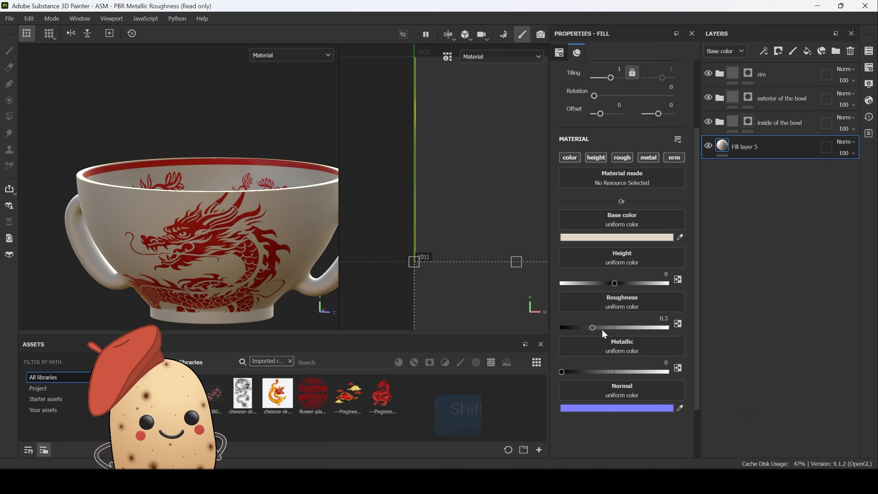
Step: Set the bottom fill layer's roughness to about 0.165 and check the bowl under different lighting
scroll(245, 138, "down", 2)
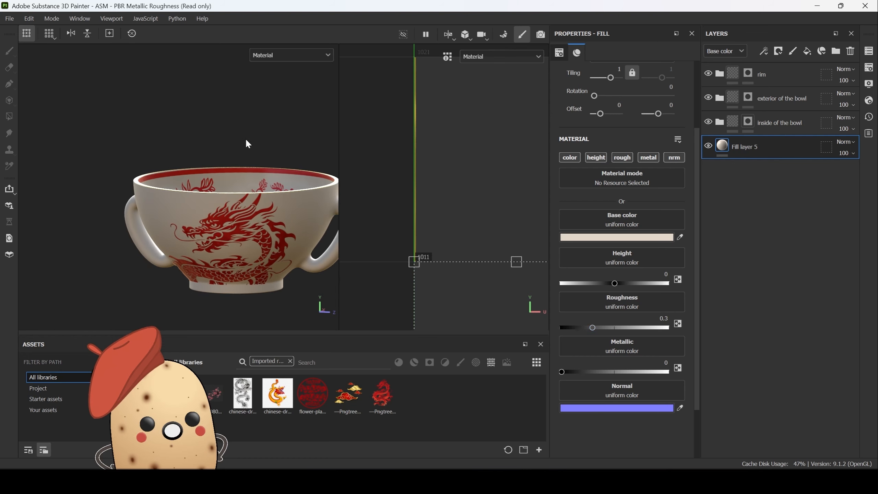
left_click_drag(255, 137, 270, 129, "alt")
right_click_drag(276, 157, 312, 147, "shift")
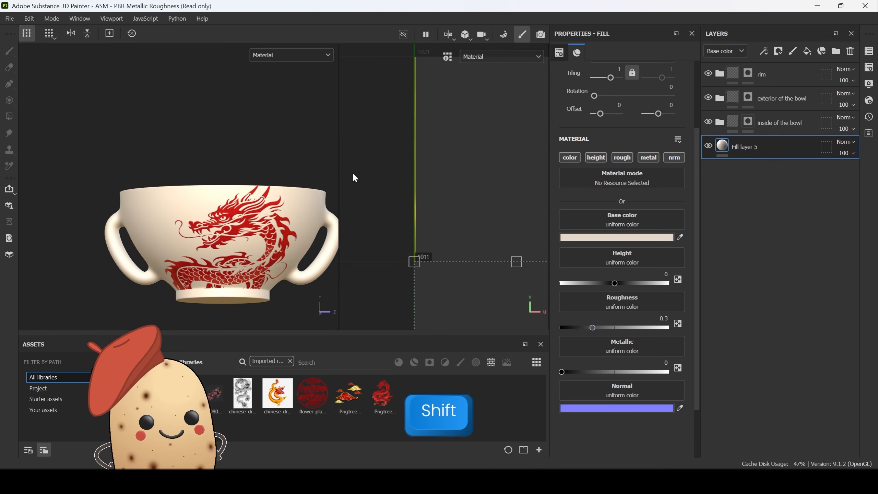
left_click_drag(585, 325, 578, 328, "shift")
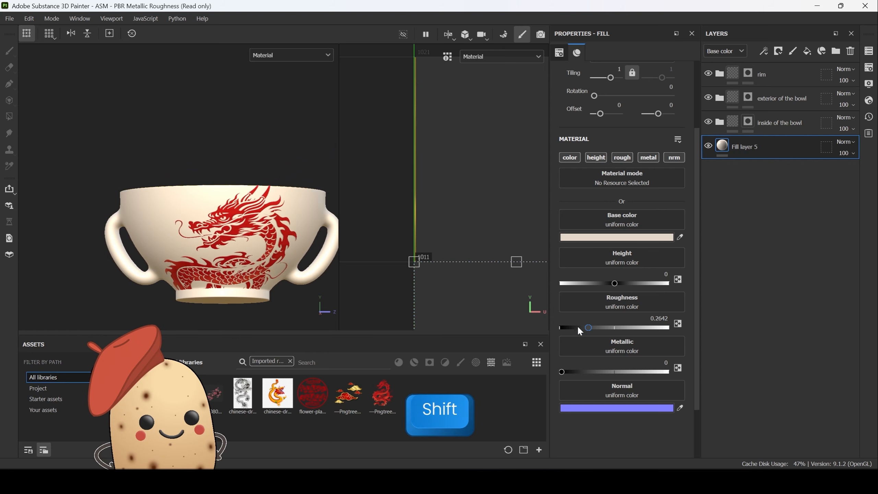
left_click(578, 327)
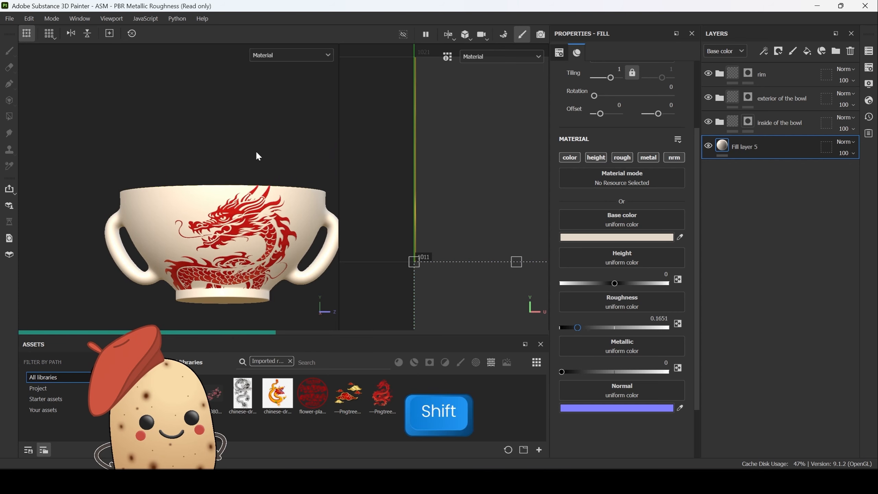
mouse_move(255, 150)
right_mouse_down("shift")
mouse_move(258, 139)
mouse_move(244, 151)
mouse_move(245, 143)
mouse_move(310, 149)
mouse_move(258, 158)
mouse_move(294, 135)
right_mouse_up("shift")
left_click_drag(294, 135, 269, 83, "alt")
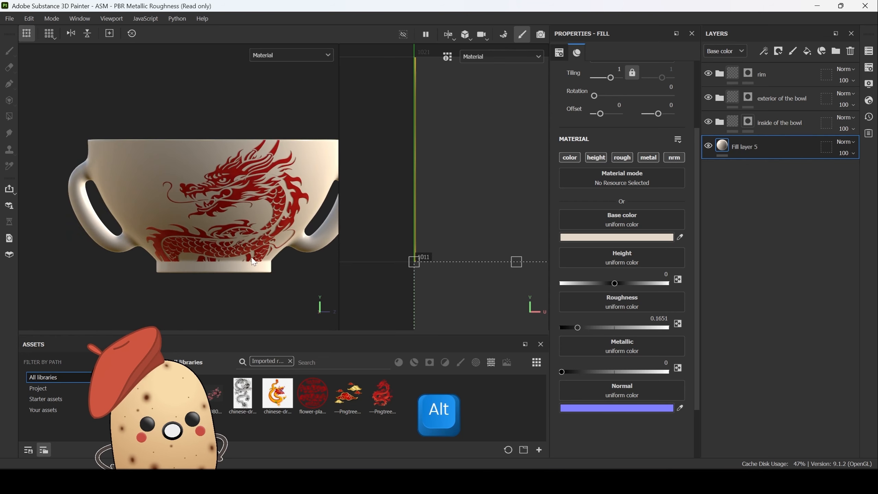
Step: Display the rim folder's mask on the bowl, ready for filling the UV islands of its foot
right_click_drag(443, 237, 414, 221, "alt")
middle_click_drag(482, 307, 410, 213, "alt")
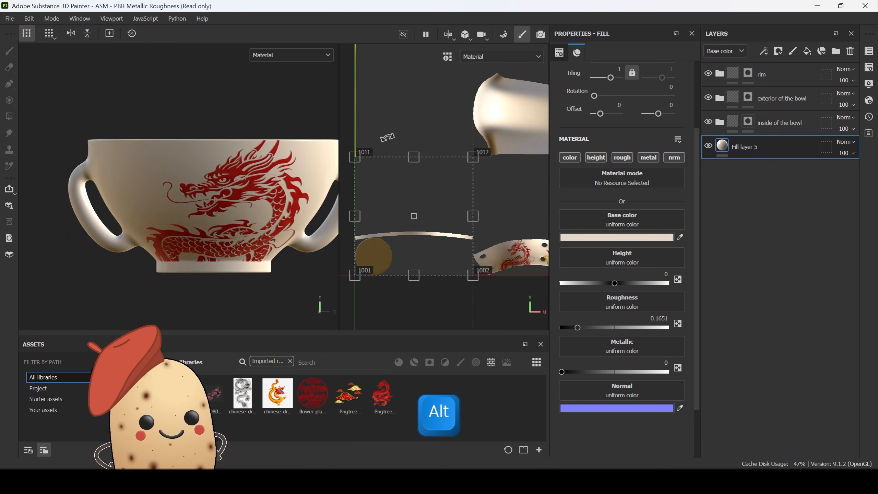
right_click_drag(409, 212, 419, 248, "alt")
middle_click_drag(398, 276, 435, 231, "alt")
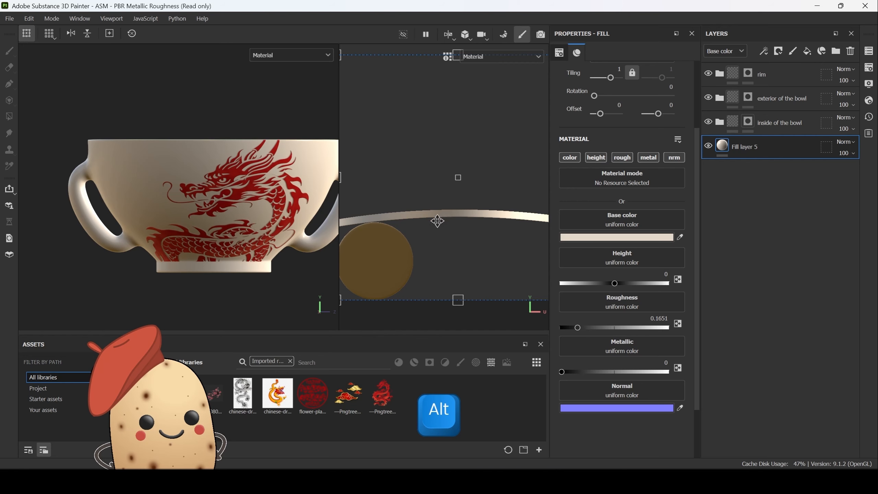
mouse_move(235, 104)
left_mouse_down("alt")
mouse_move(228, 71)
mouse_move(232, 89)
left_mouse_up("alt")
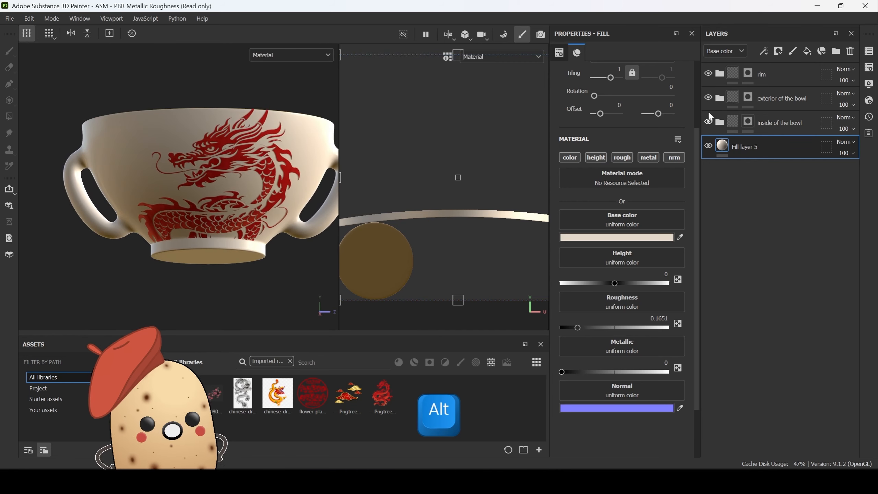
left_click(748, 74)
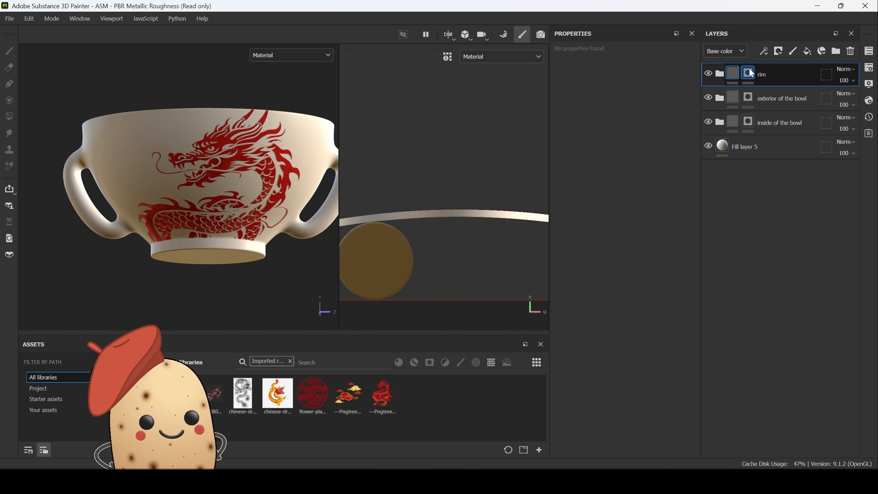
left_click(749, 70, "alt")
scroll(372, 169, "down", 3)
middle_click_drag(397, 167, 431, 190, "alt")
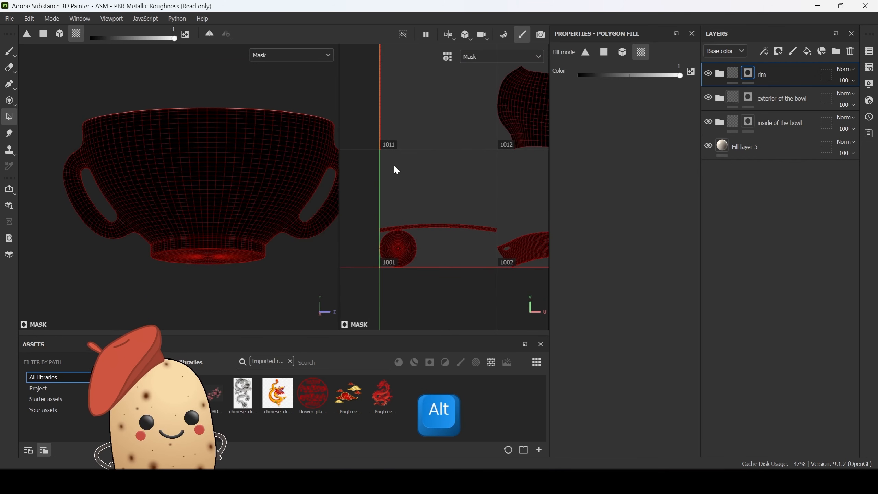
Step: Fill the bowl foot's underside disc and side strip UV islands with white in the rim folder's mask
scroll(401, 140, "up", 2)
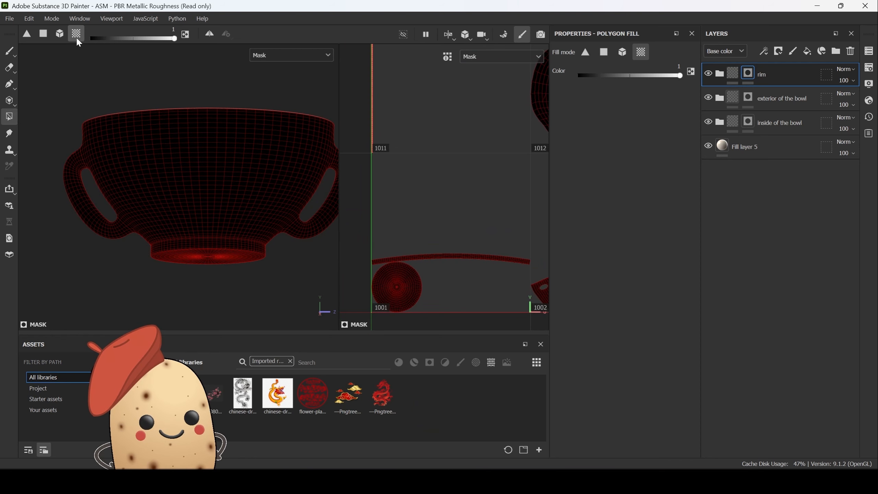
scroll(386, 257, "up", 2)
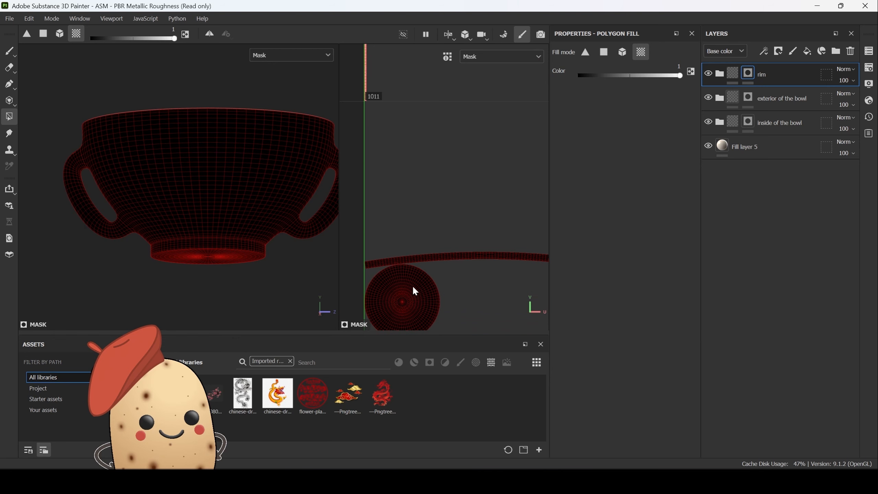
middle_click_drag(435, 261, 452, 189)
scroll(450, 194, "up", 4)
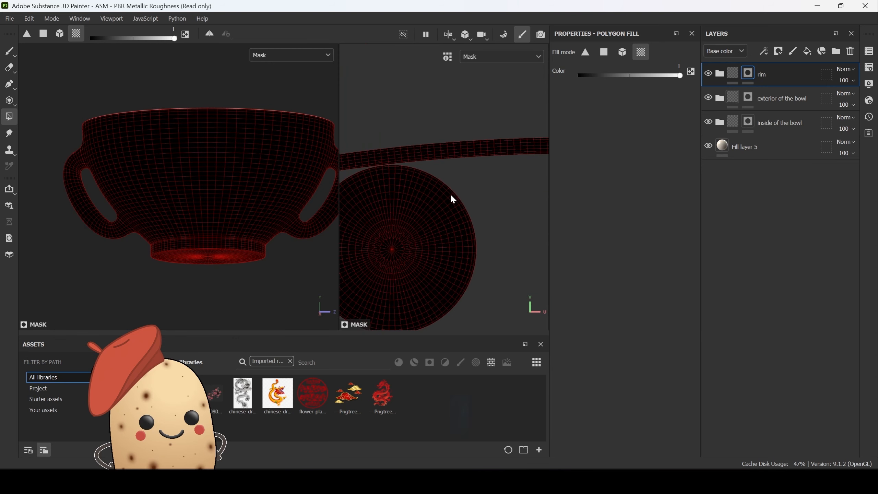
left_click(420, 207)
left_click(457, 153)
scroll(456, 162, "down", 1)
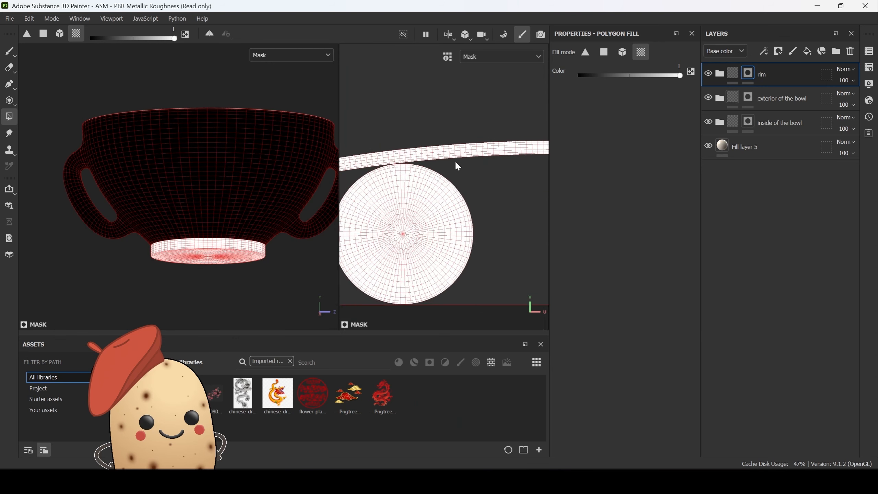
Step: Return to the material view and inspect the bowl's foot from below and the whole bowl from above
key("f")
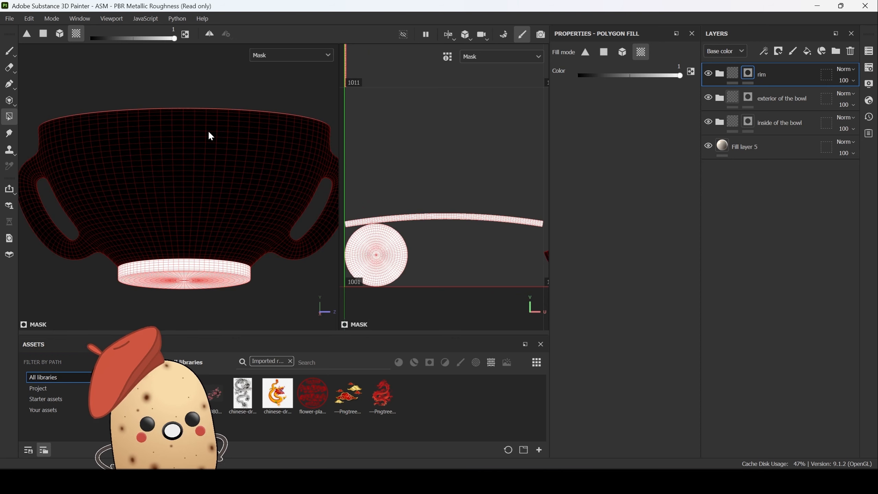
key("m")
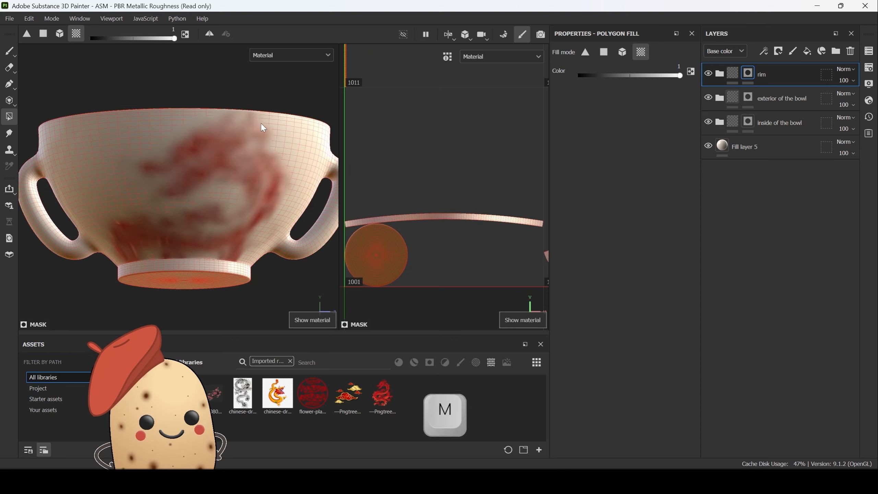
key("alt")
left_click_drag(295, 104, 295, 146, "alt")
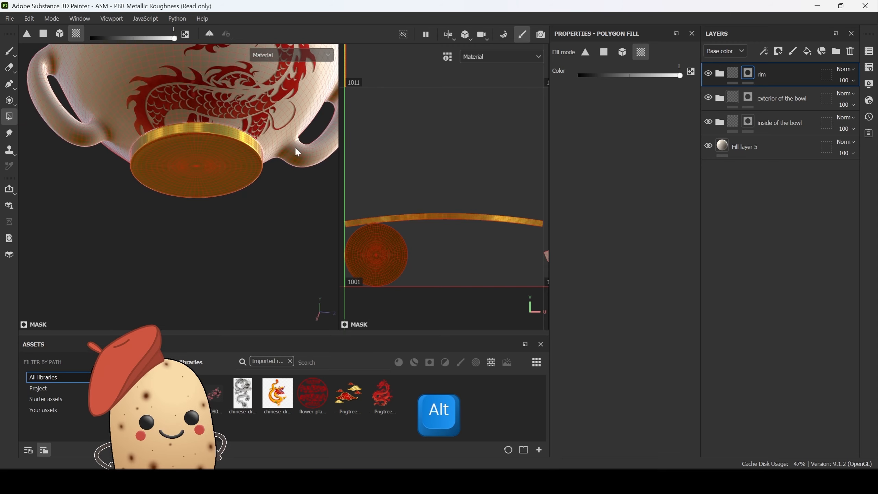
left_click_drag(272, 211, 219, 272, "alt")
middle_click_drag(263, 240, 224, 269, "alt")
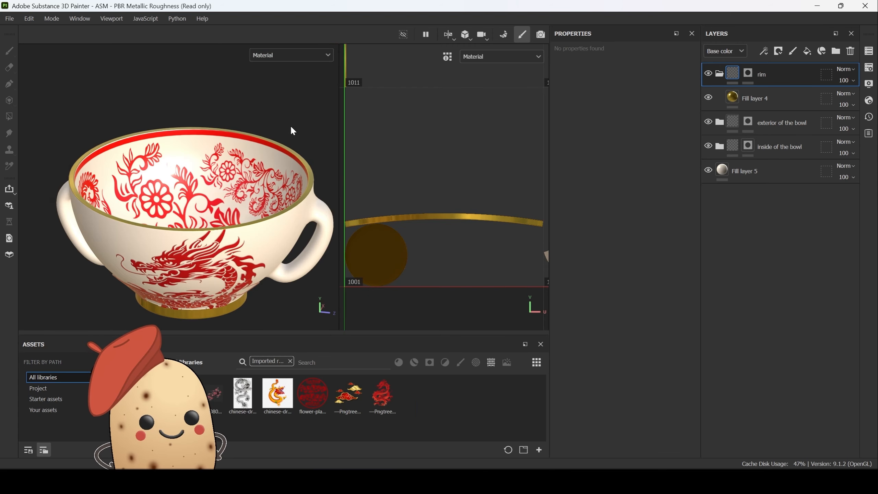